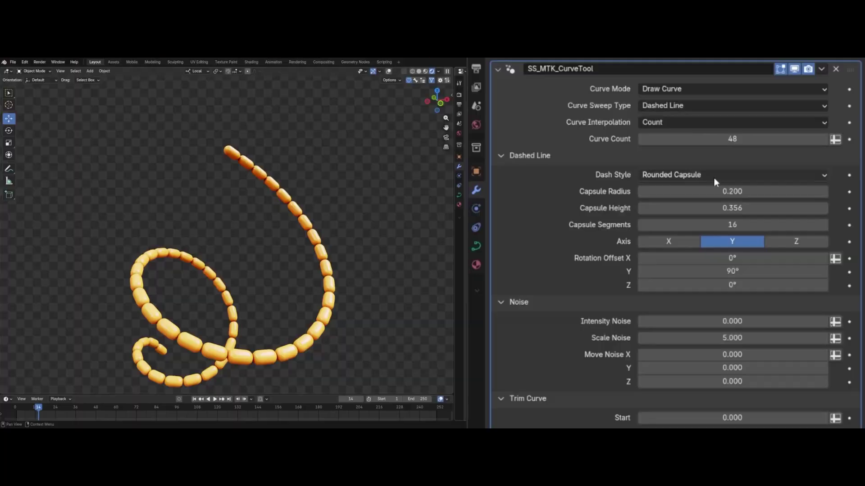
Cut the dashed curve count from 48 to 22 and set the Mograph Array type to Iterate
drag(716, 139, 657, 140)
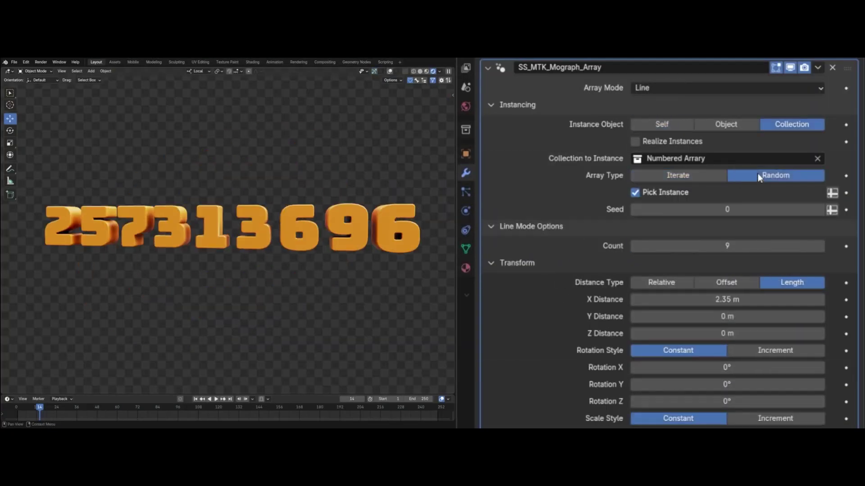
click(680, 177)
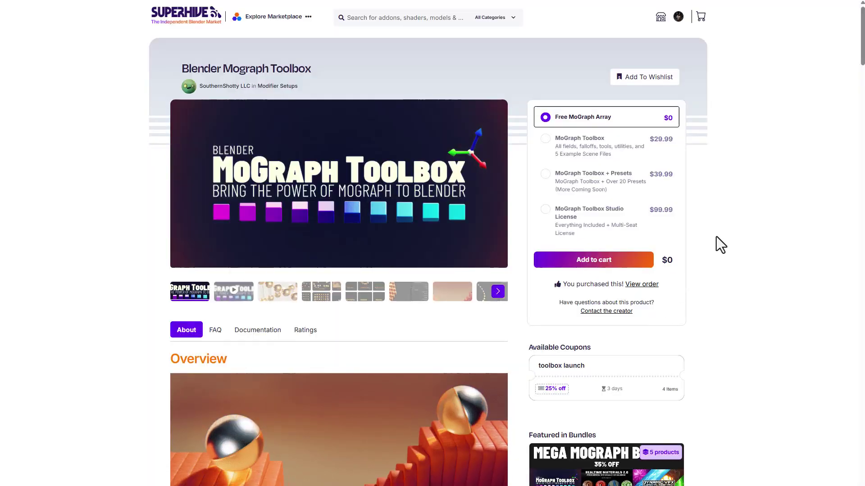
scroll(716, 236, down, 7)
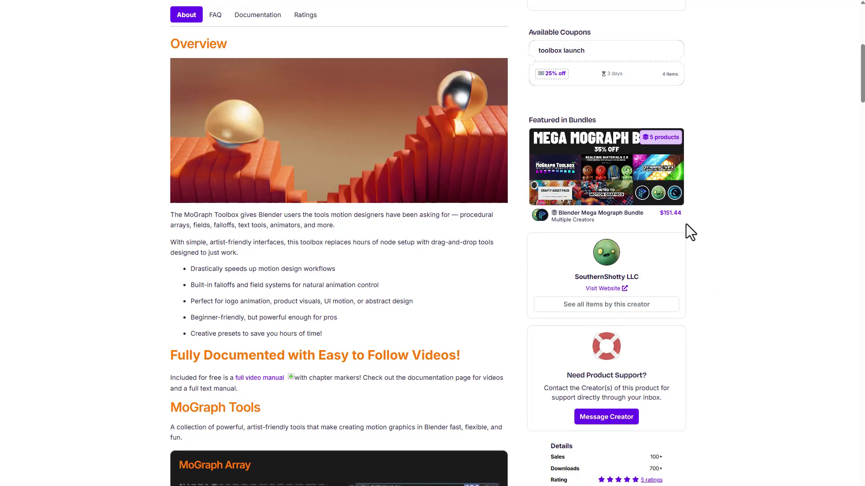
click(551, 208)
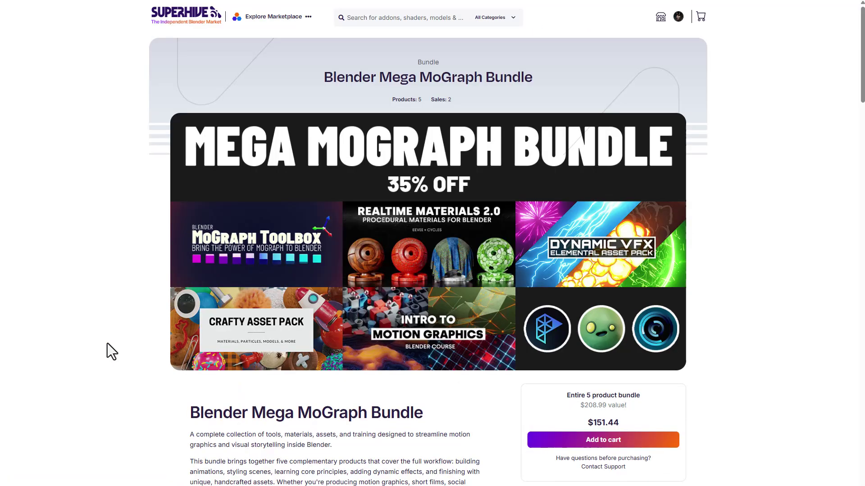
scroll(217, 350, down, 20)
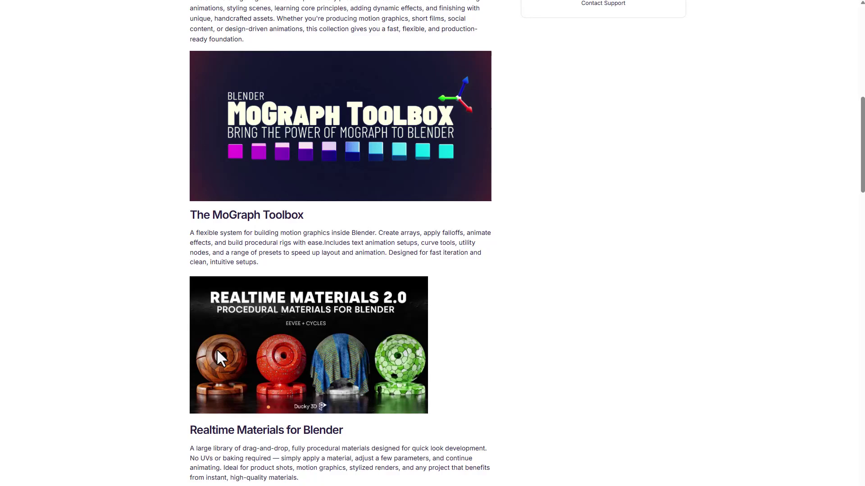
scroll(218, 339, down, 15)
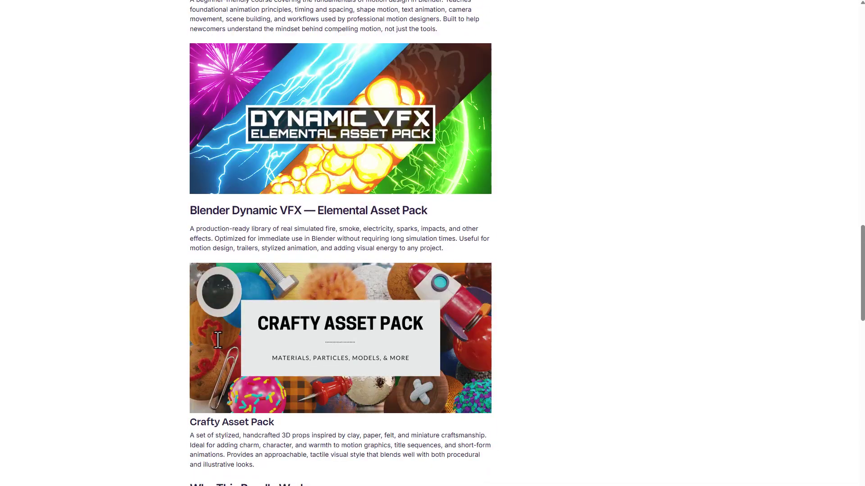
scroll(219, 340, up, 20)
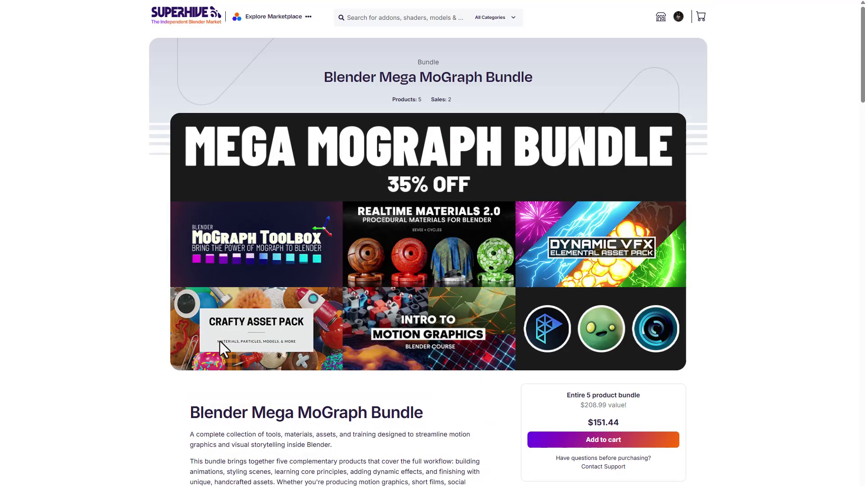
key(alt+Left)
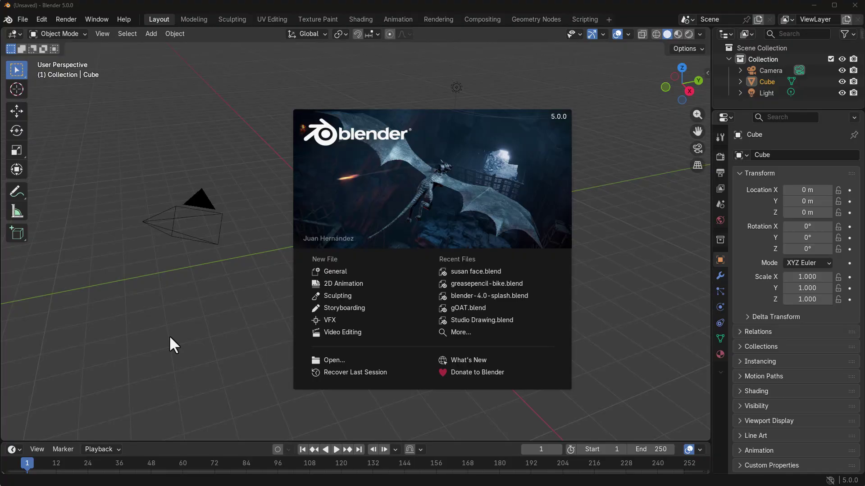
Keep the Current Master asset library's import method on Append and save the preferences
click(171, 335)
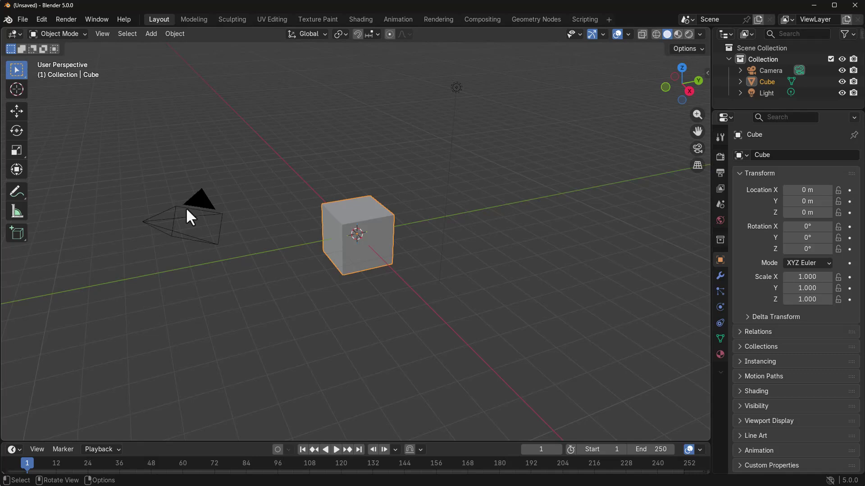
click(42, 22)
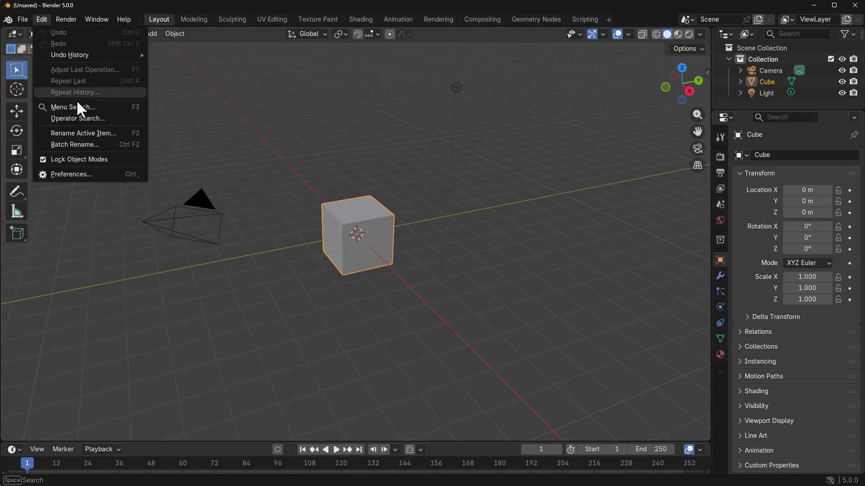
click(85, 175)
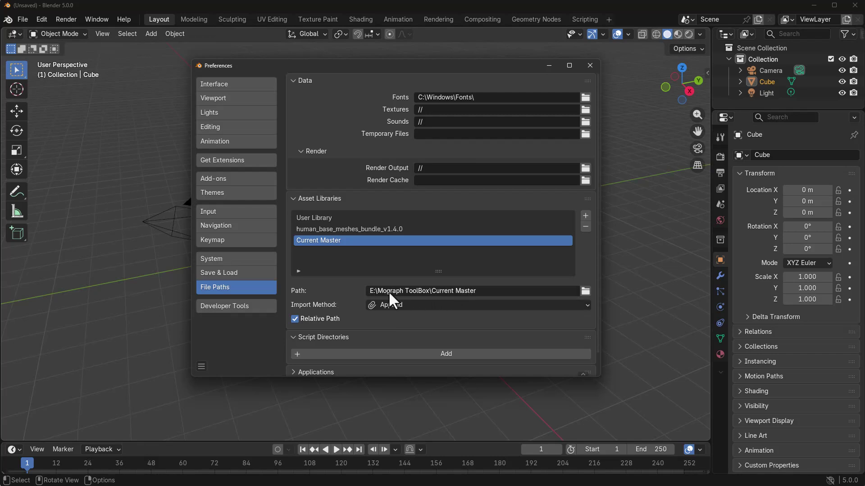
click(386, 305)
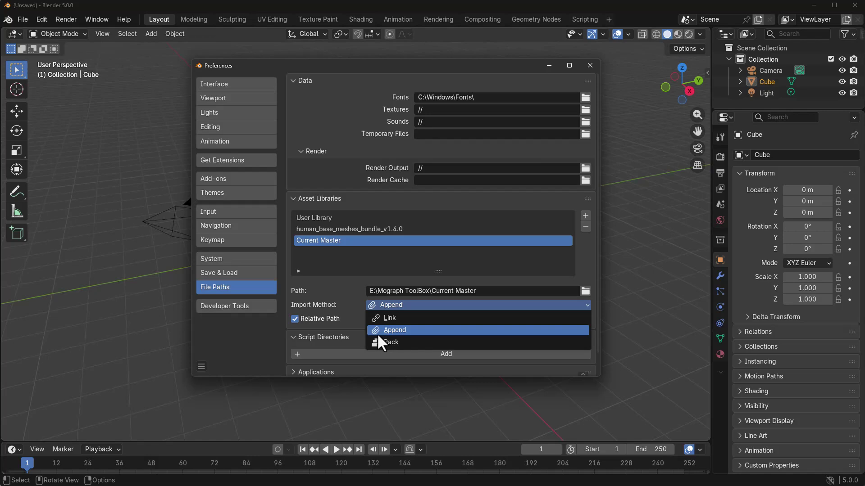
click(341, 318)
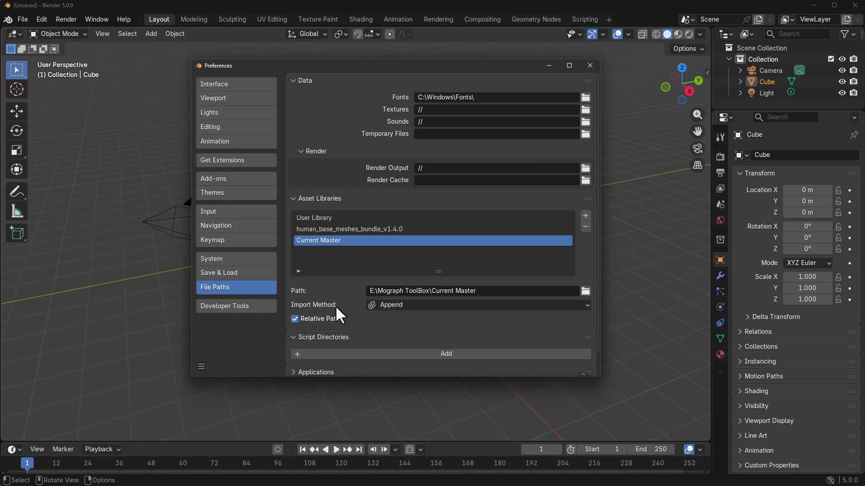
click(202, 368)
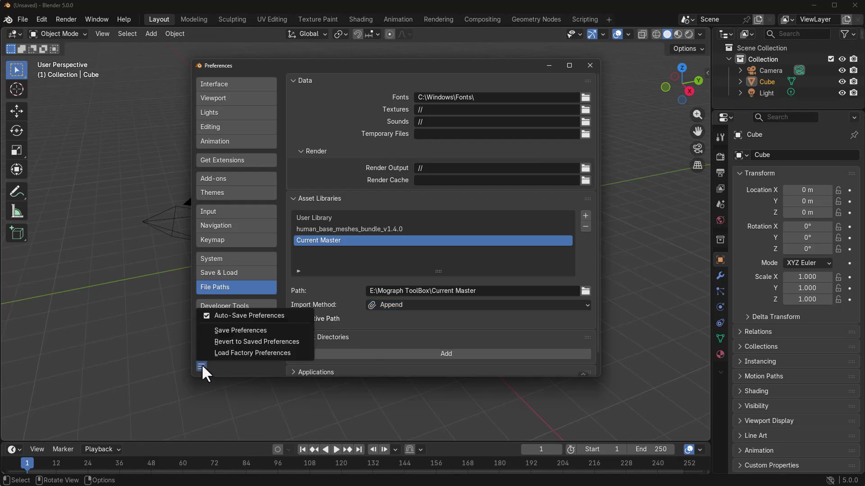
click(230, 332)
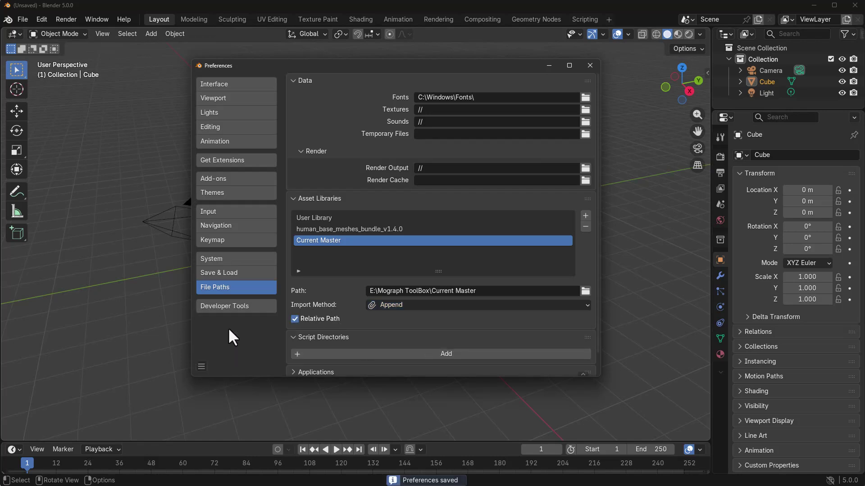
click(590, 66)
Split the viewport and make the left area a wider Asset Browser showing MoGraph Toolbox assets
drag(7, 439, 240, 402)
click(15, 34)
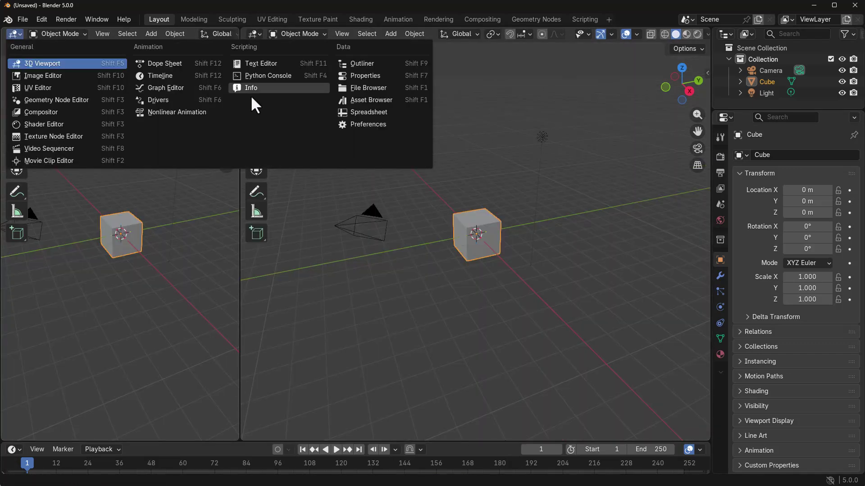
click(360, 105)
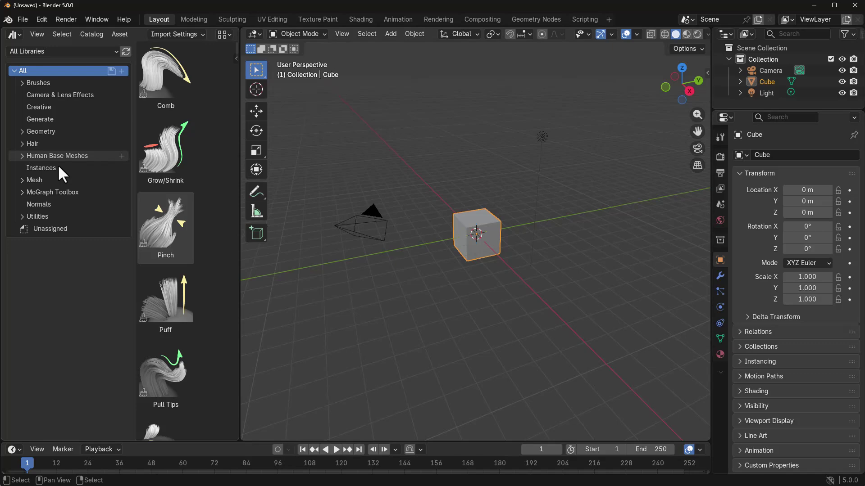
click(57, 195)
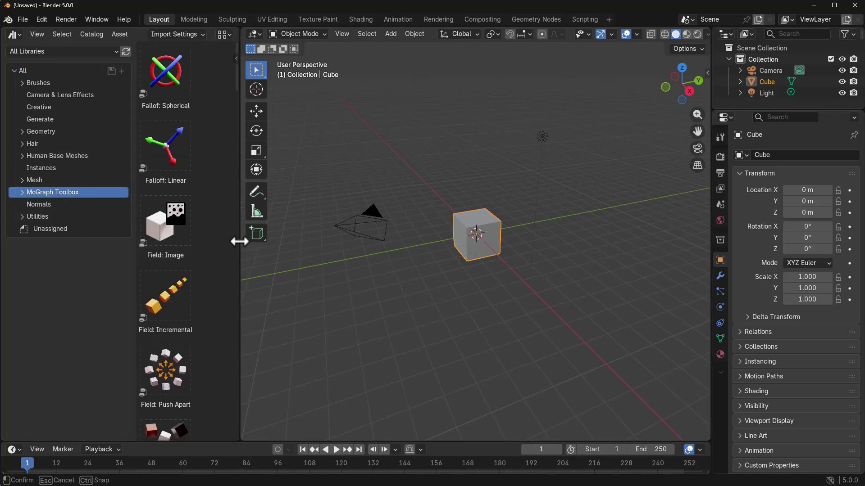
drag(240, 236, 413, 245)
scroll(223, 222, down, 5)
scroll(223, 223, up, 5)
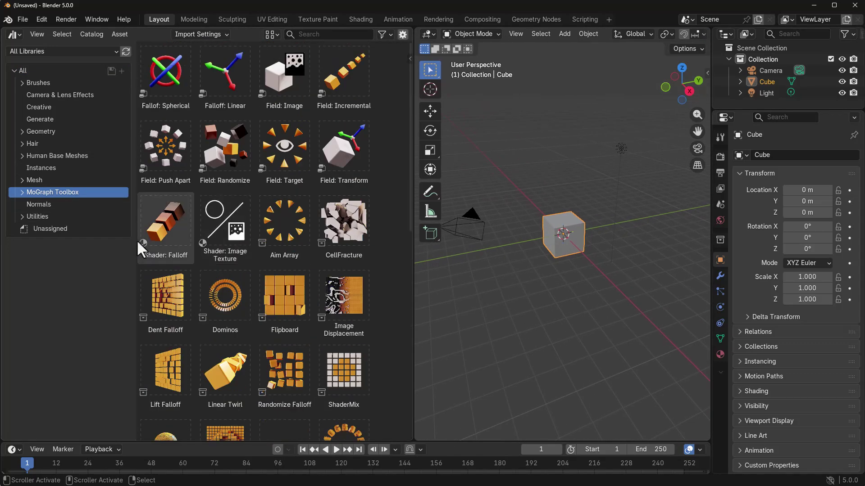
Browse the MoGraph Toolbox catalogs: Falloffs, Fields, Materials, Presets, Text, Tools and Utilities
click(23, 192)
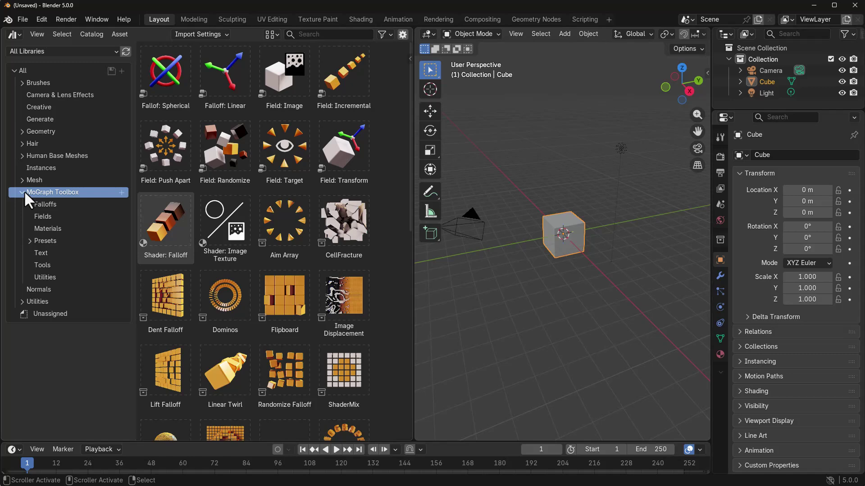
click(44, 204)
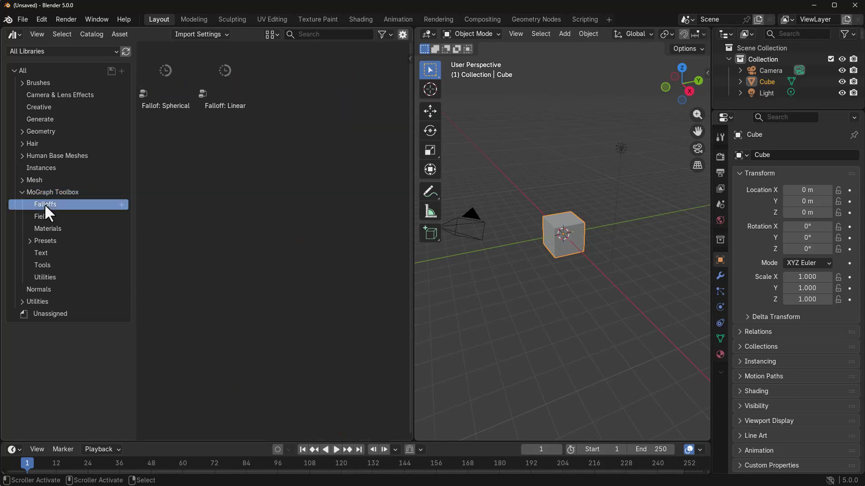
click(46, 215)
click(52, 227)
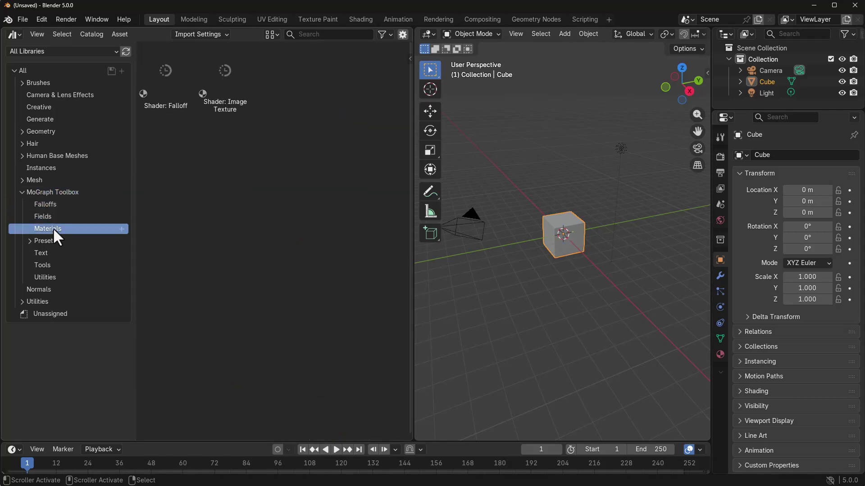
click(48, 240)
click(29, 241)
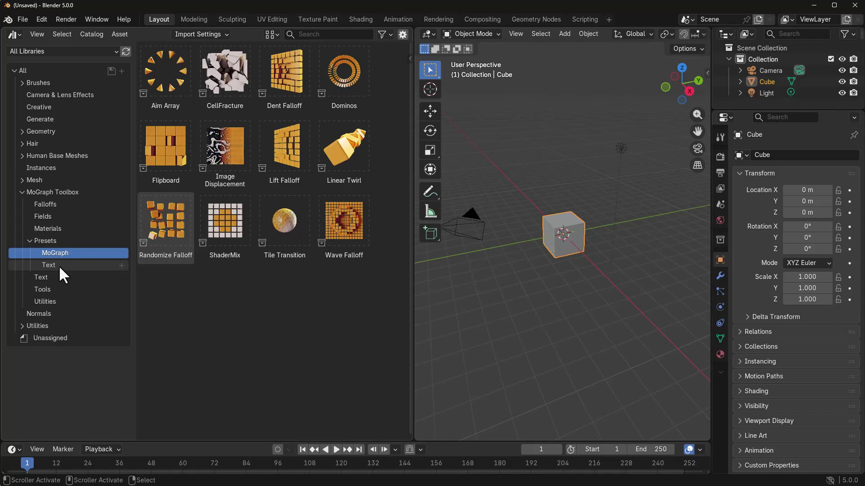
click(58, 266)
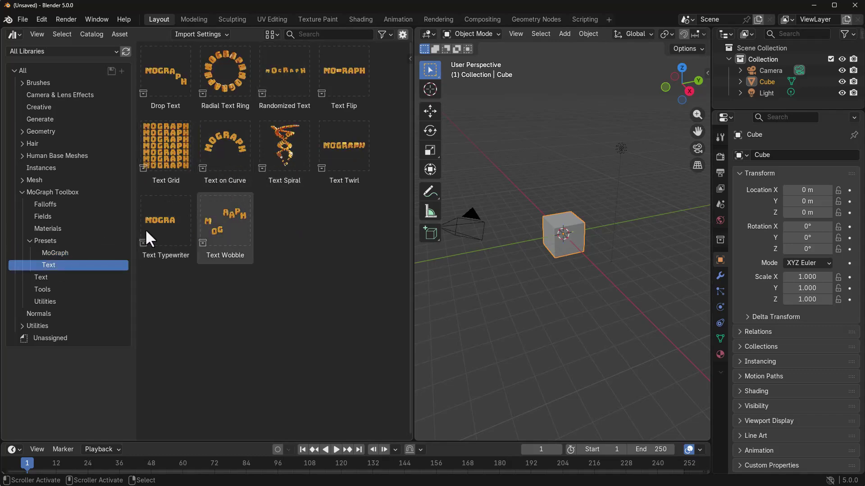
click(31, 242)
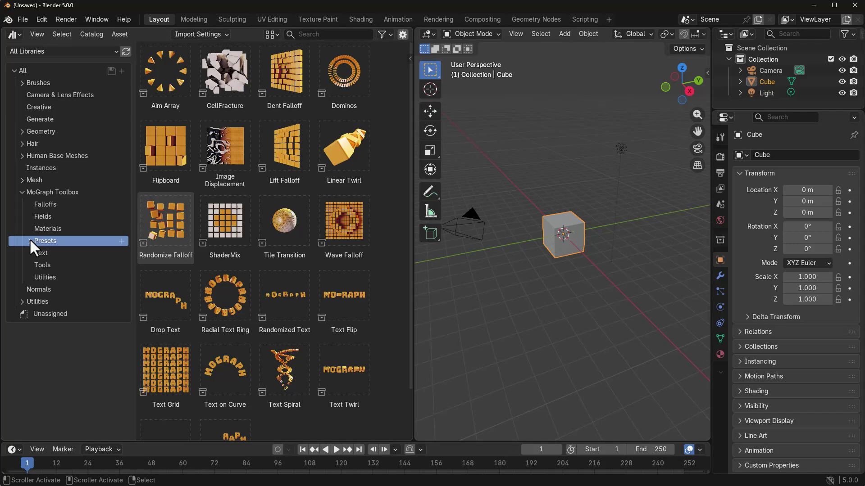
click(41, 253)
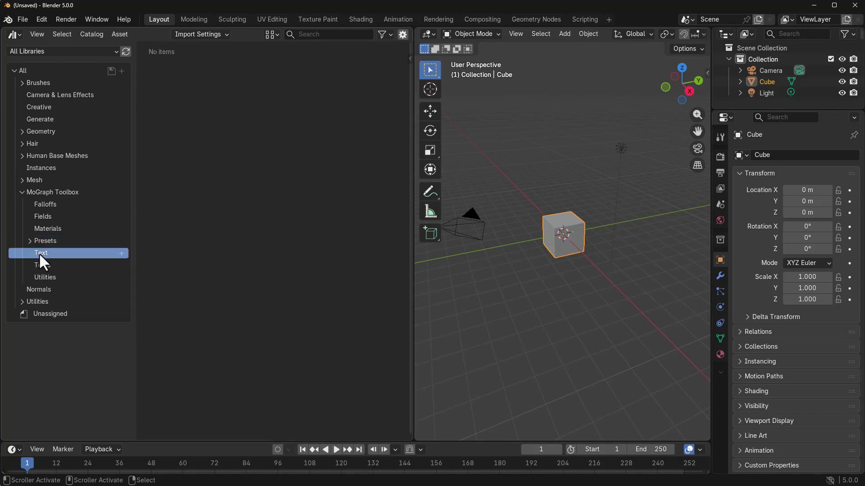
click(45, 266)
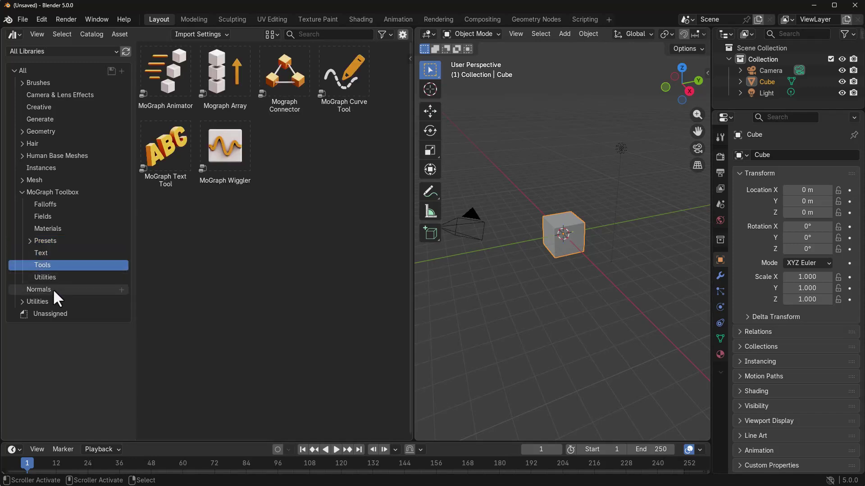
click(51, 279)
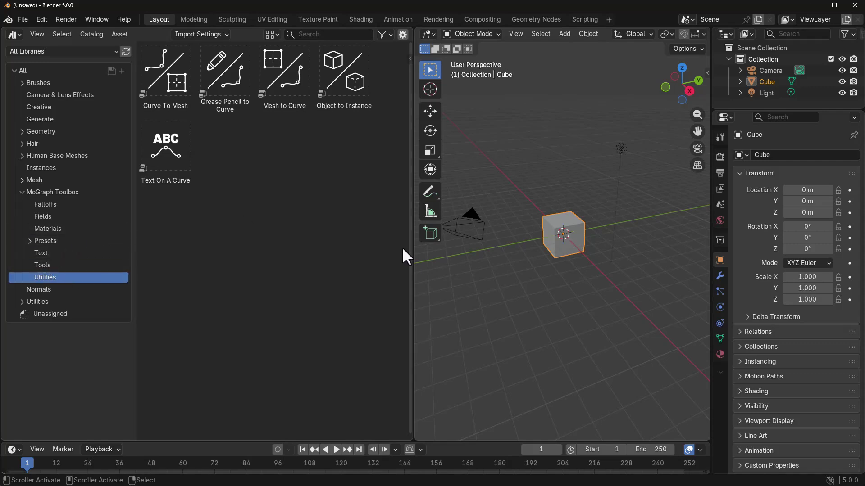
Narrow the asset library and catalog list, then show the MoGraph Toolbox Tools assets
drag(411, 255, 287, 248)
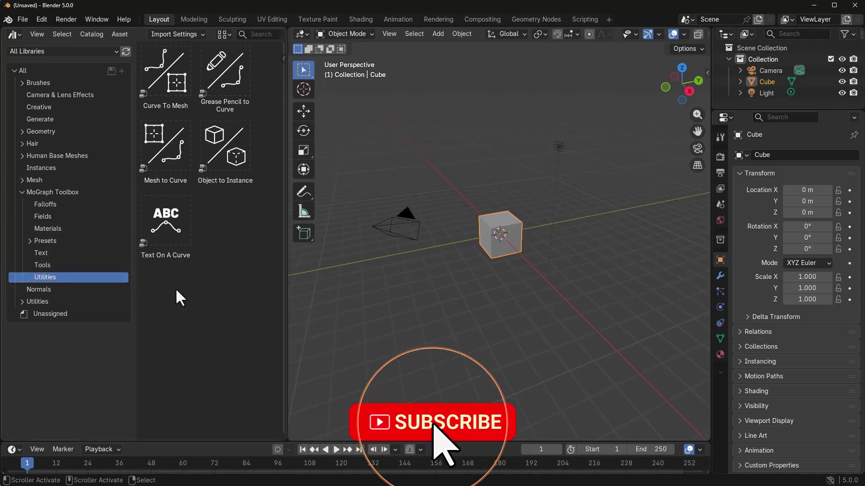
drag(133, 312, 108, 309)
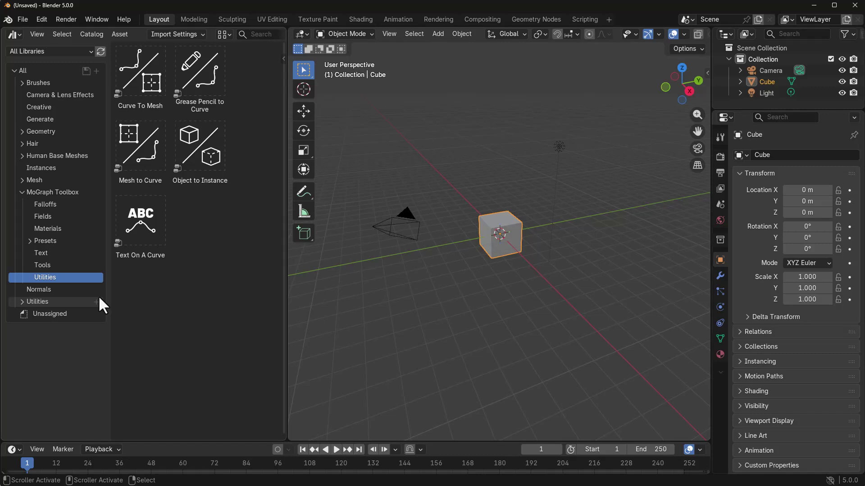
click(53, 265)
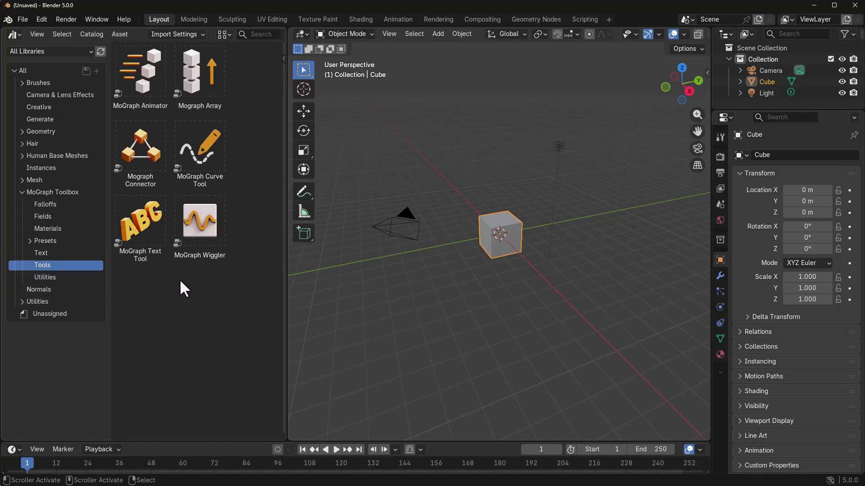
Apply the Mograph Array to the cube as a row, trying it on Suzanne before undoing
drag(203, 72, 503, 239)
middle_drag(504, 242, 471, 323)
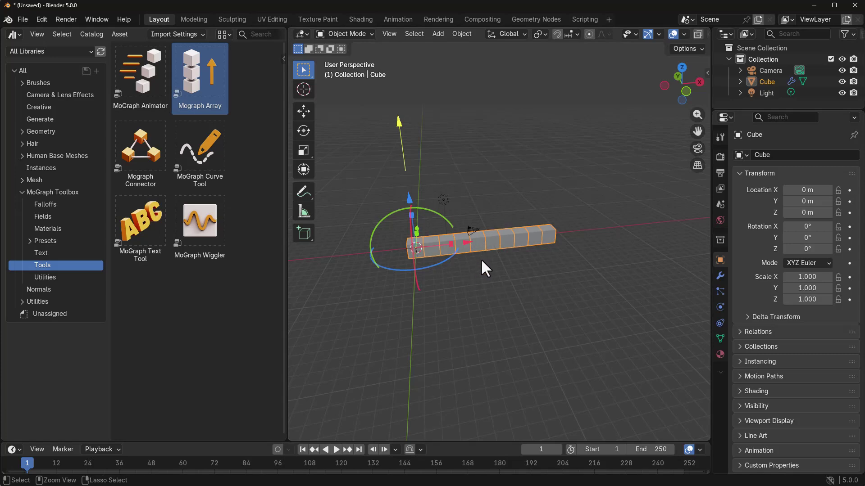
key(ctrl+z)
key(ctrl+z)
drag(431, 218, 428, 217)
middle_drag(574, 245, 546, 257)
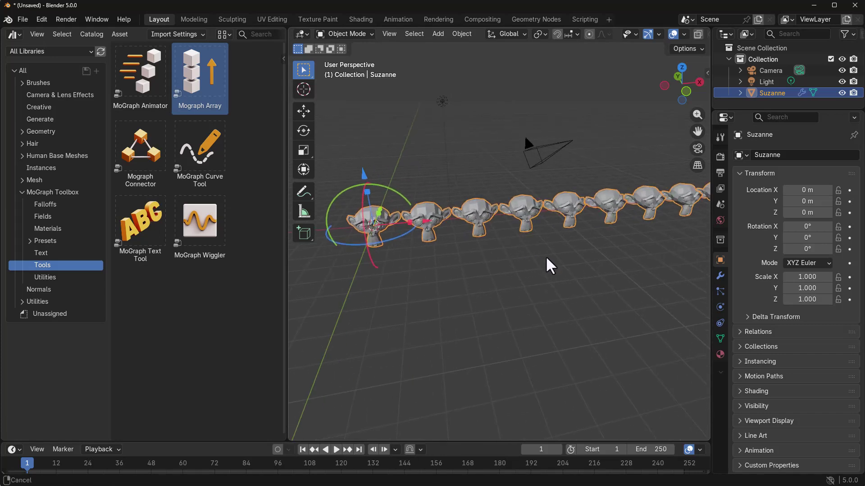
key(ctrl+z)
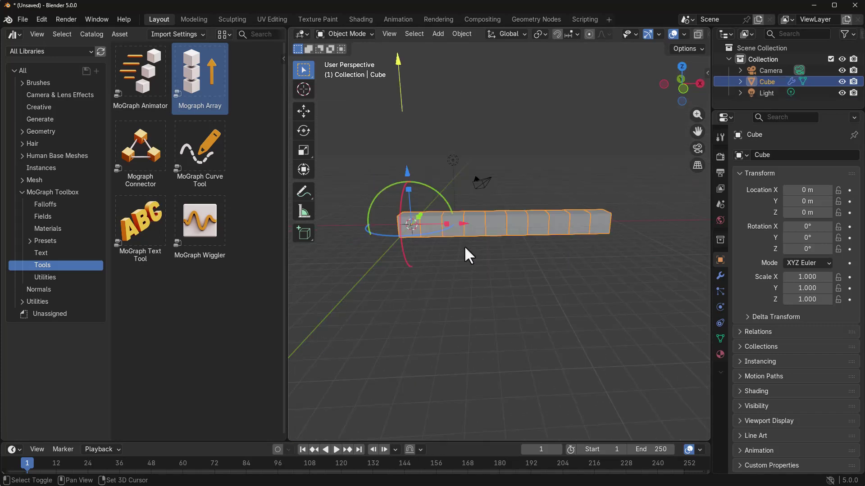
middle_drag(464, 245, 476, 311)
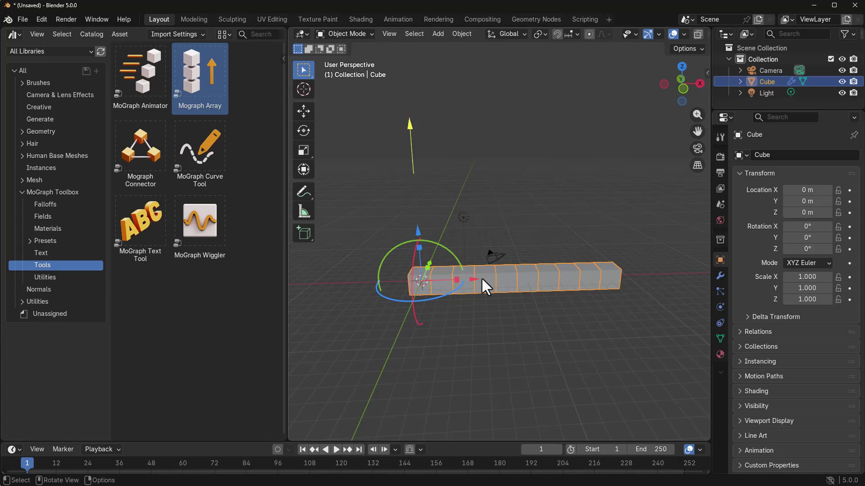
Show the cube's modifier settings and widen the Properties editor and 3D viewport
click(718, 276)
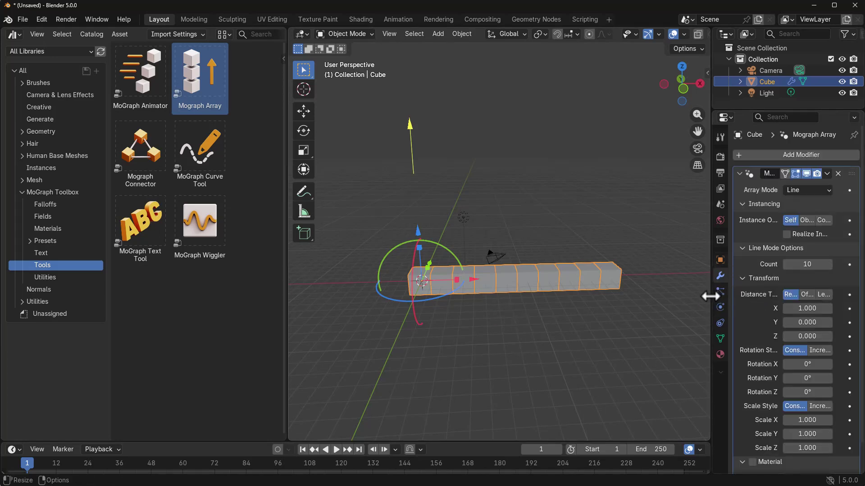
drag(710, 297, 630, 295)
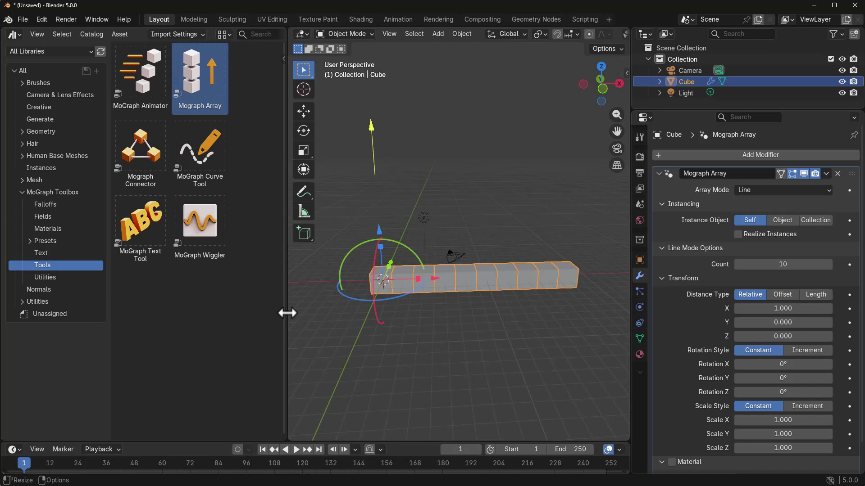
drag(287, 313, 196, 308)
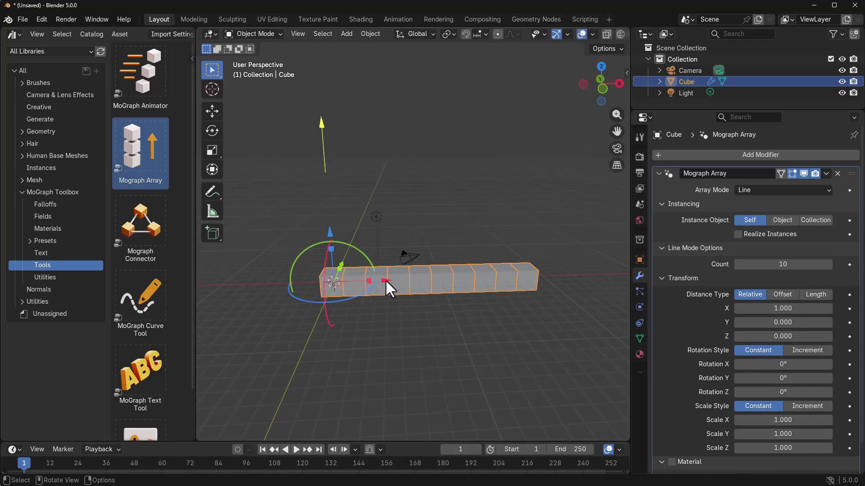
Set the array to X distance 2.510 and scale 2.088, 2.430, 1.769, then try Grid mode
mouse_move(385, 280)
mouse_down()
mouse_move(413, 280)
mouse_move(372, 279)
mouse_move(382, 281)
mouse_up()
mouse_move(330, 250)
mouse_down()
mouse_move(329, 240)
mouse_move(343, 260)
mouse_up()
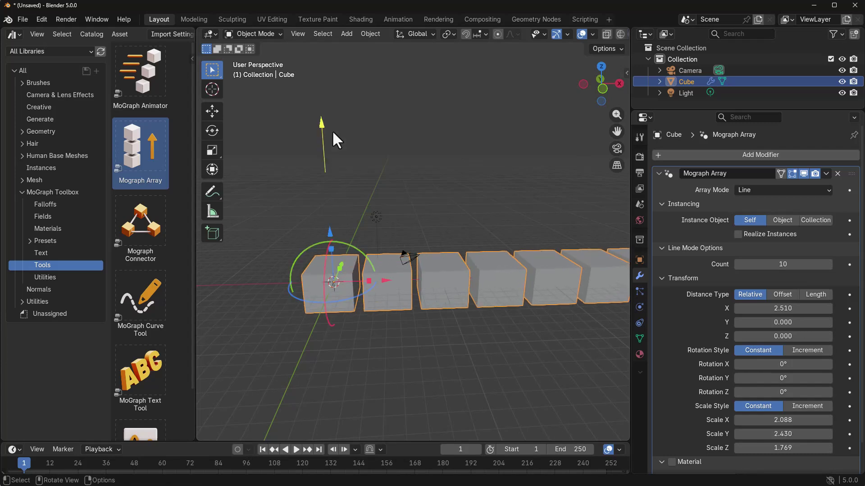
click(320, 120)
scroll(340, 168, down, 5)
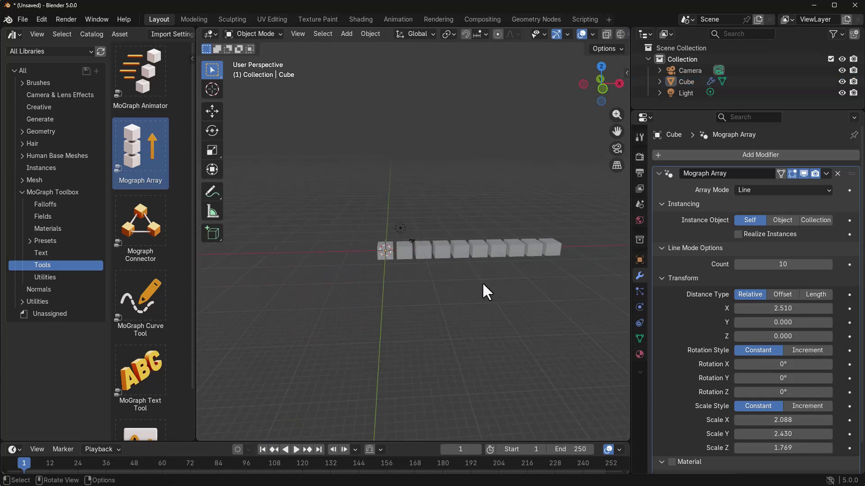
click(412, 256)
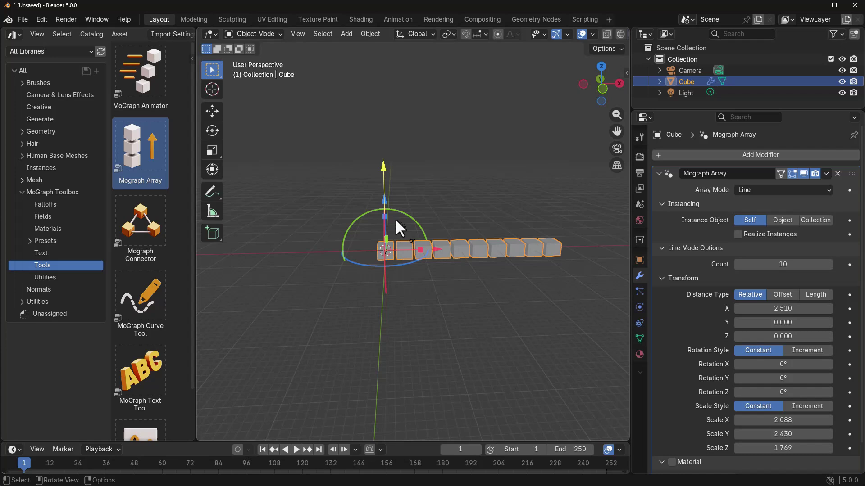
mouse_move(382, 166)
mouse_down()
mouse_move(388, 154)
mouse_move(394, 176)
mouse_move(388, 164)
mouse_up()
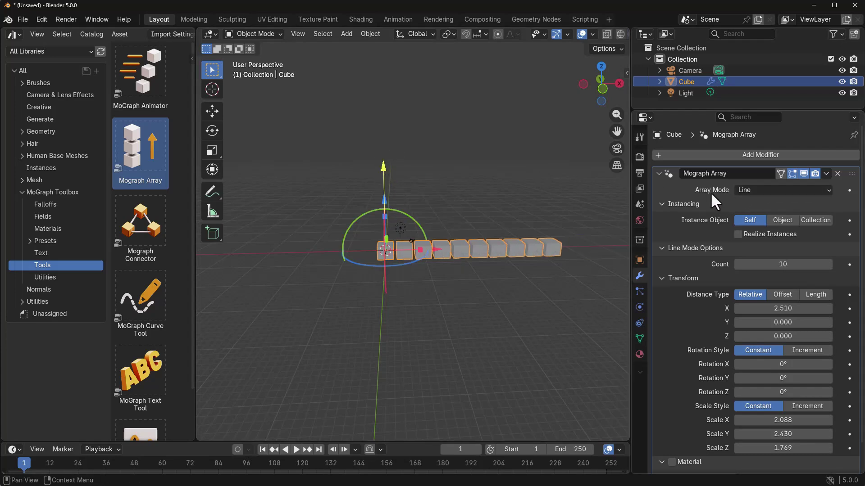
click(745, 190)
click(748, 209)
Reshape the grid of cubes, then switch the Array Mode to Mesh Surface
drag(368, 311, 440, 266)
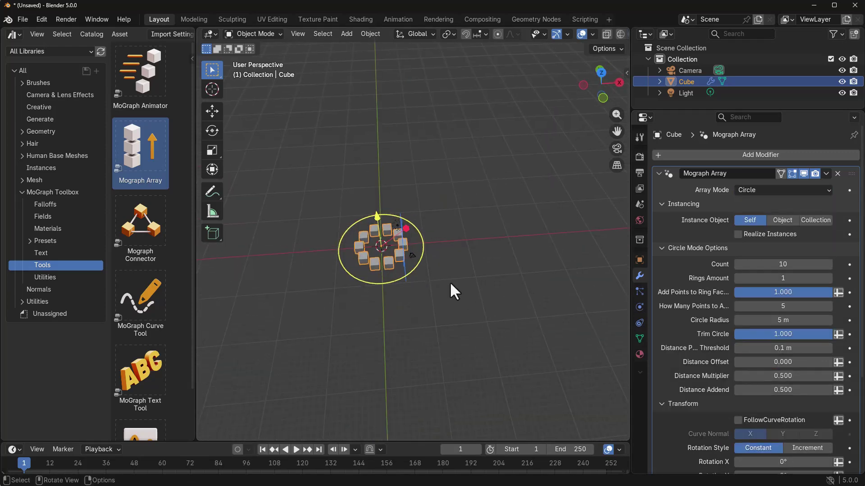
drag(449, 282, 356, 183)
click(806, 187)
click(787, 240)
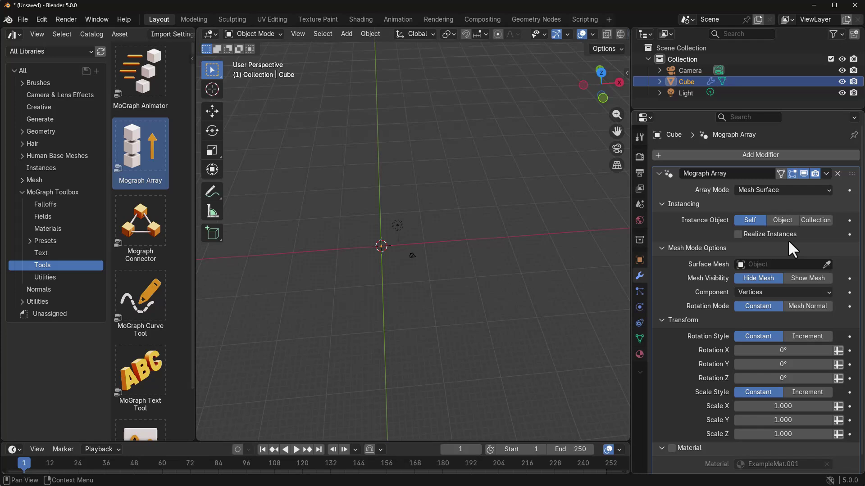
Use the wavy Grid as surface mesh, filling its Volume at density 0.140
click(825, 264)
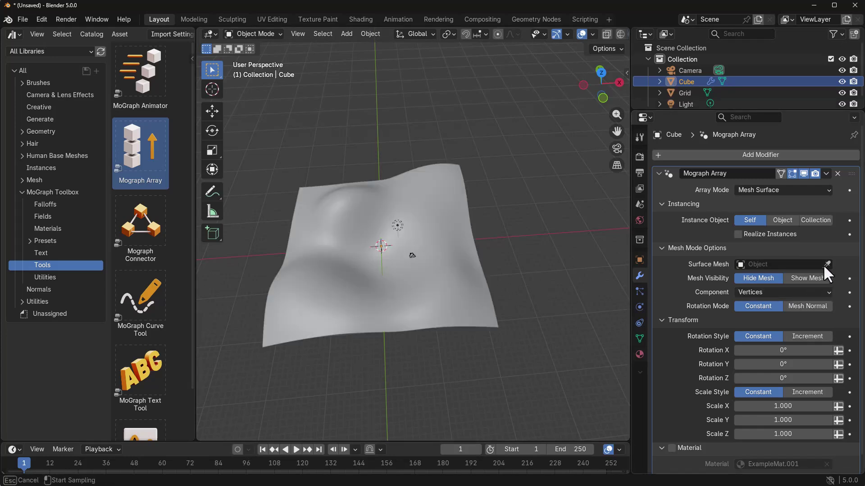
click(332, 300)
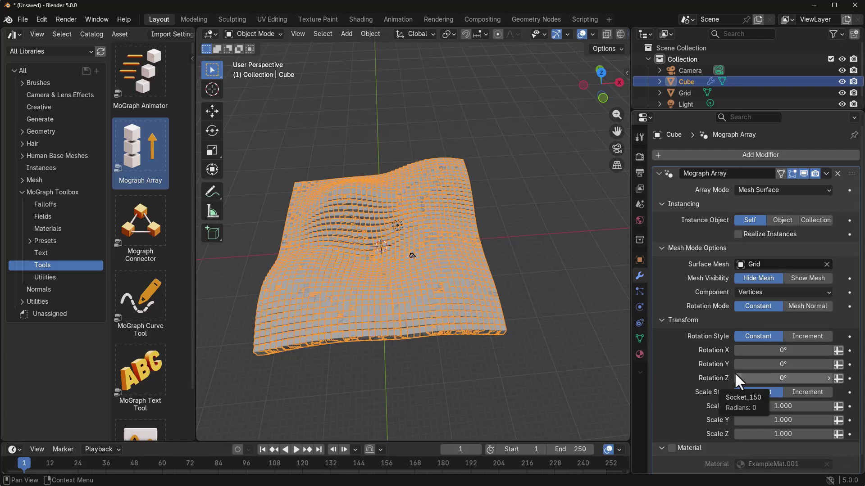
click(765, 292)
click(766, 350)
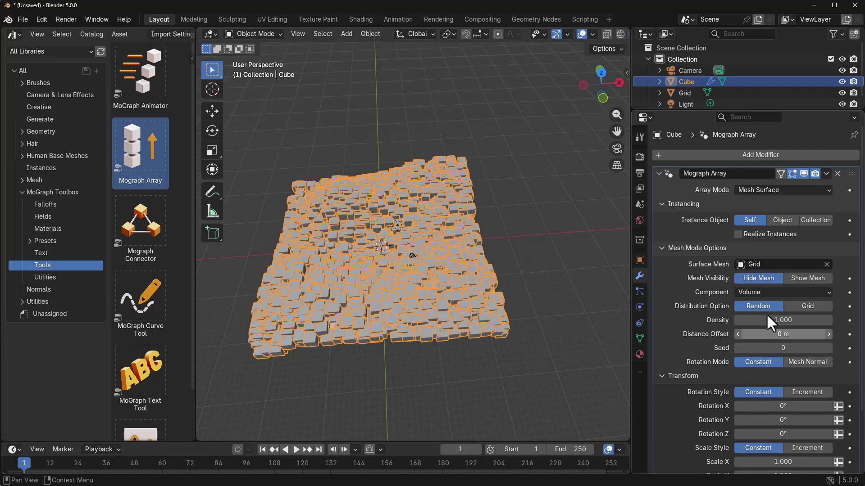
drag(782, 320, 756, 333)
Switch the array to Curve mode placed by Count, instancing the Water Bottle object
click(786, 190)
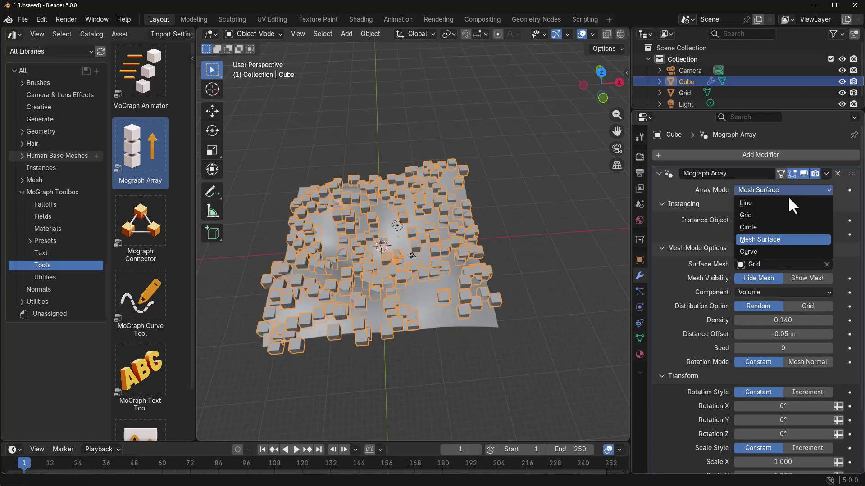
click(755, 252)
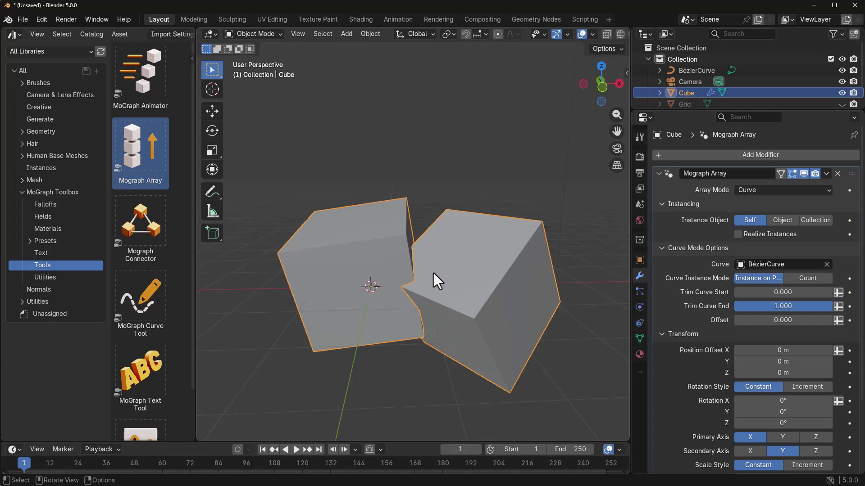
click(811, 280)
scroll(793, 316, down, 5)
drag(781, 393, 780, 421)
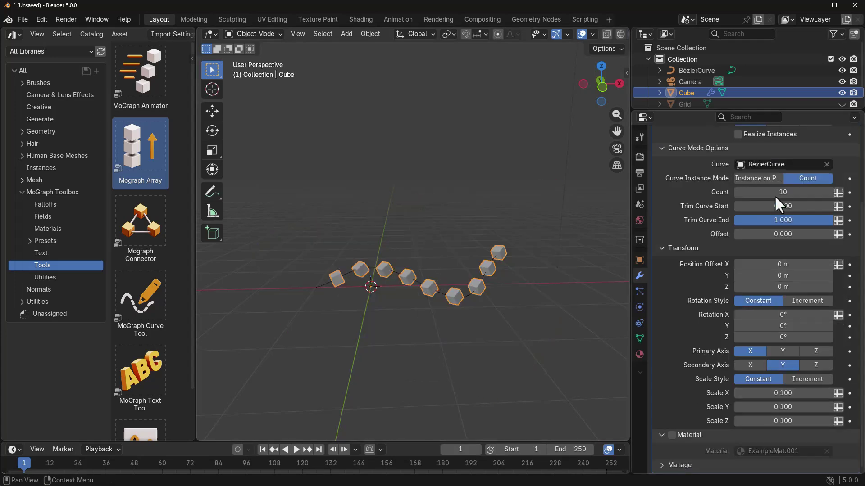
ctrl+scroll(774, 195, up, 9)
scroll(757, 198, up, 4)
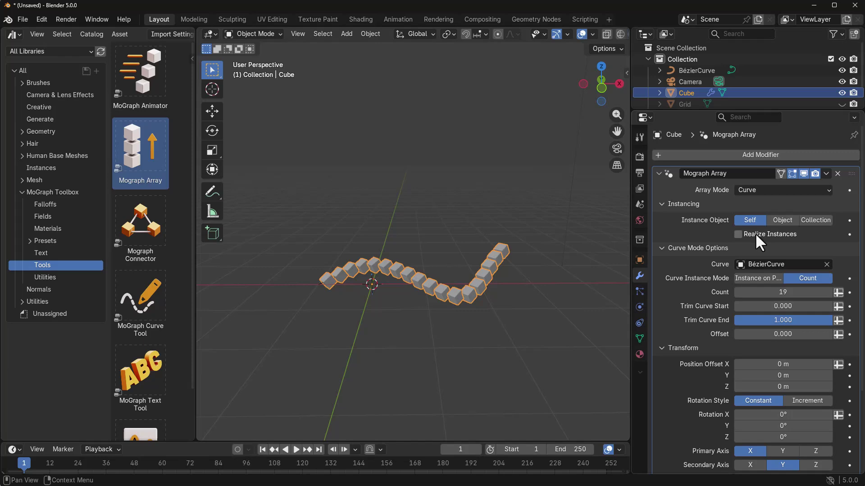
click(770, 214)
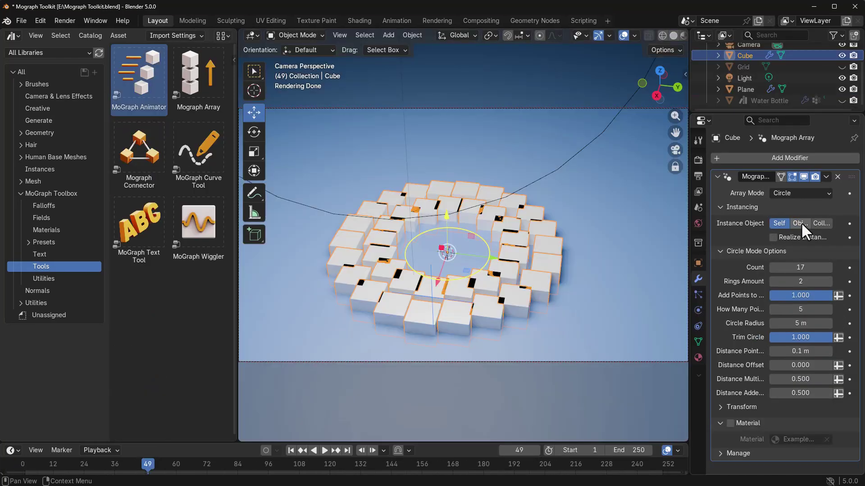
click(801, 223)
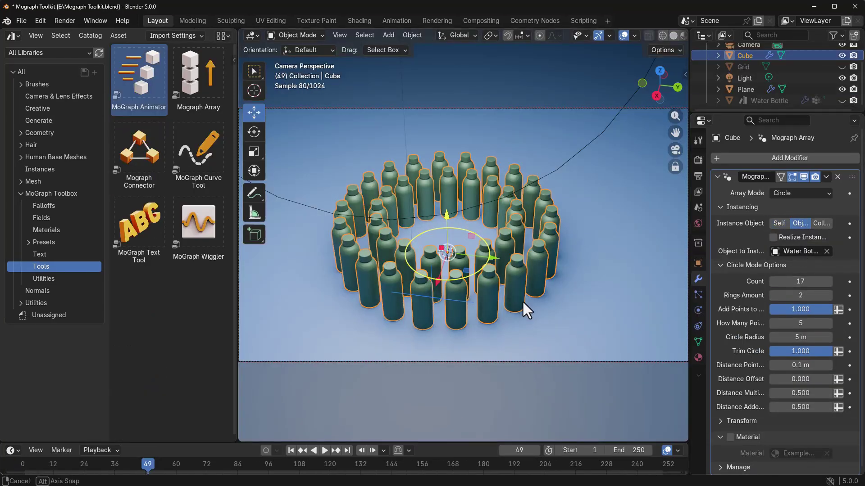
Try collection instancing and other ring counts, settle on 2 rings, and add the MoGraph Animator
middle_drag(522, 300, 533, 263)
click(824, 222)
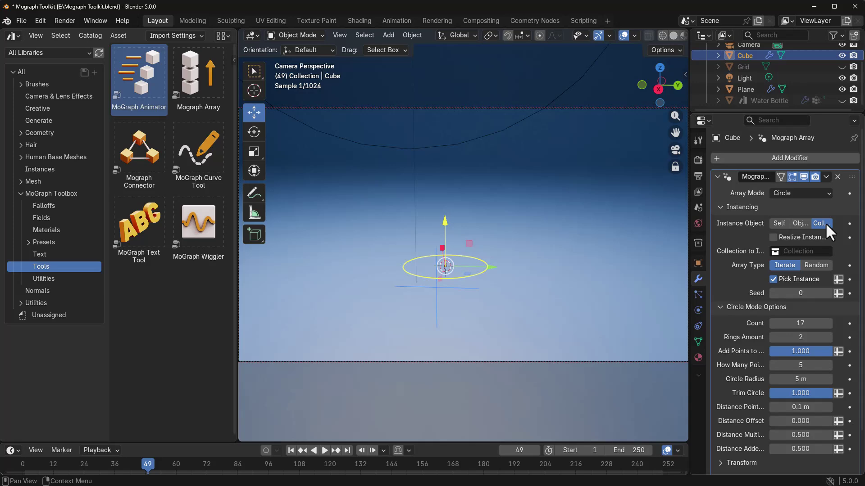
click(800, 224)
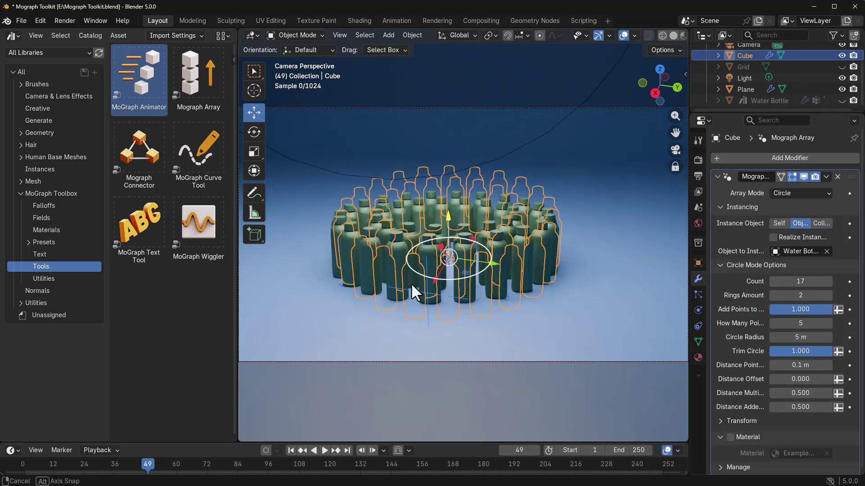
middle_drag(411, 282, 410, 281)
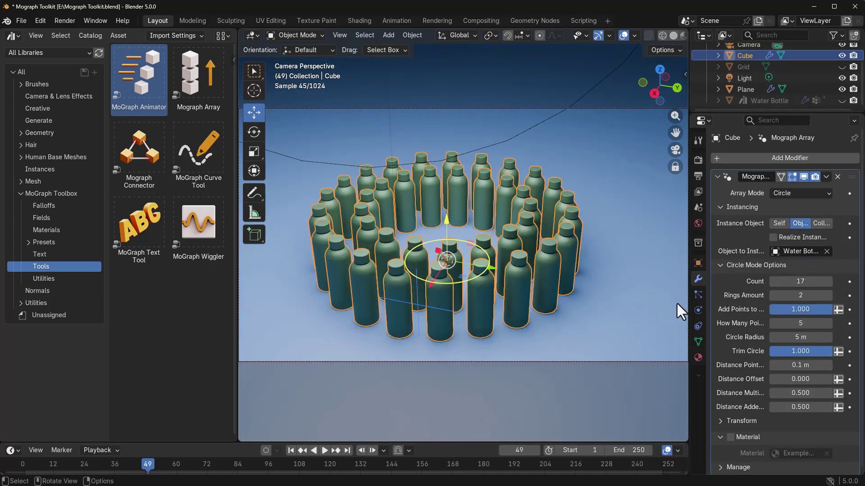
drag(800, 295, 842, 295)
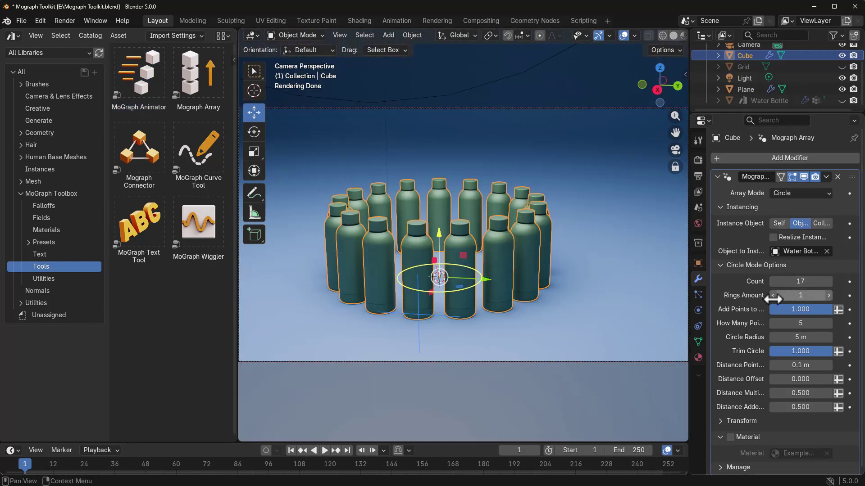
mouse_move(800, 295)
mouse_down()
mouse_move(838, 295)
mouse_move(799, 295)
mouse_up()
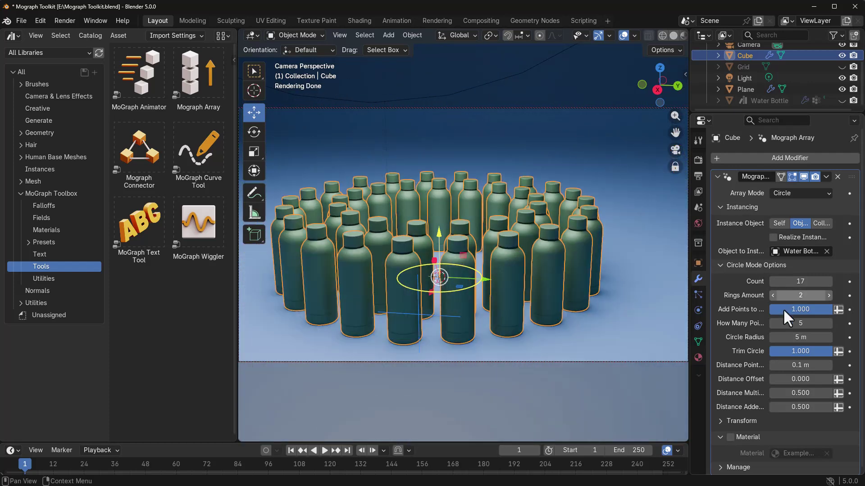
drag(145, 73, 398, 290)
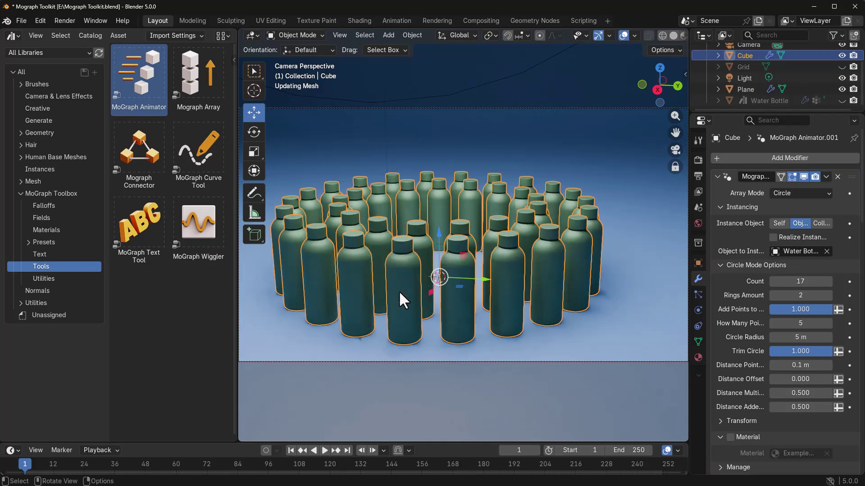
Collapse the array settings to bring the MoGraph Animator options into view
click(715, 176)
scroll(795, 276, down, 3)
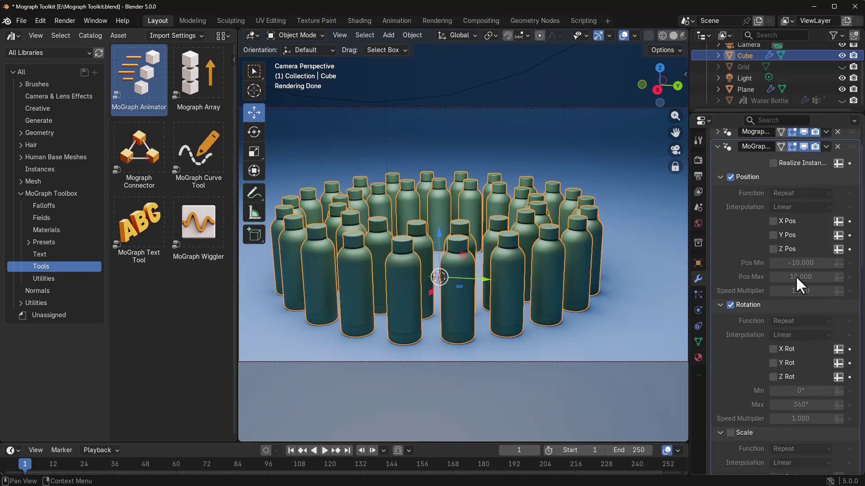
scroll(426, 239, down, 3)
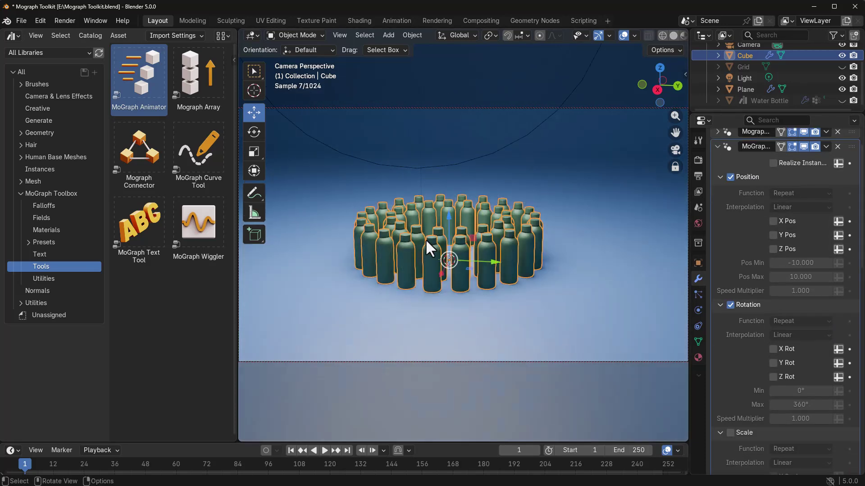
scroll(425, 239, down, 2)
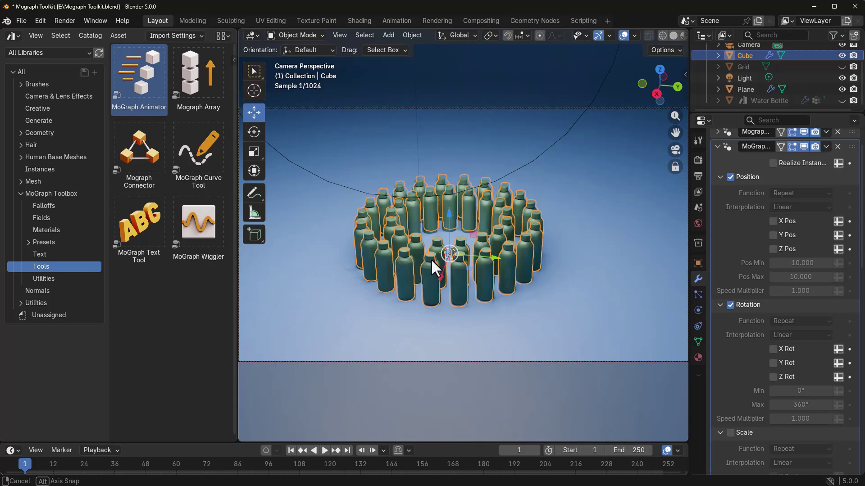
scroll(781, 278, up, 2)
Enable Z position animation and set its minimum Z value, trying 5 and 2
click(773, 271)
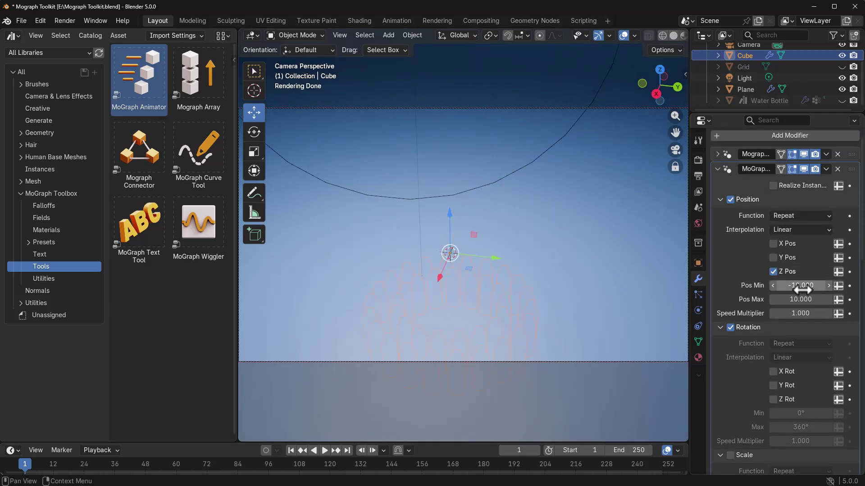
click(800, 285)
text(5)
key(Return)
middle_drag(522, 234, 525, 305)
click(802, 289)
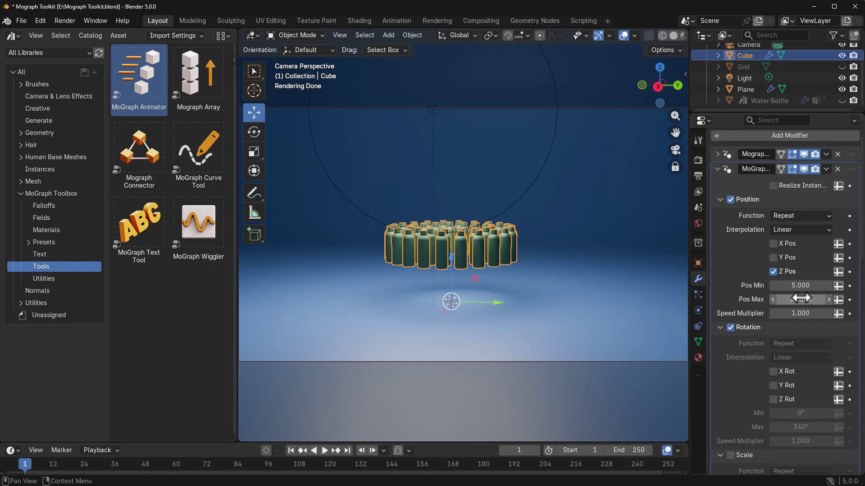
text(2)
key(Return)
click(801, 286)
text(5)
key(Return)
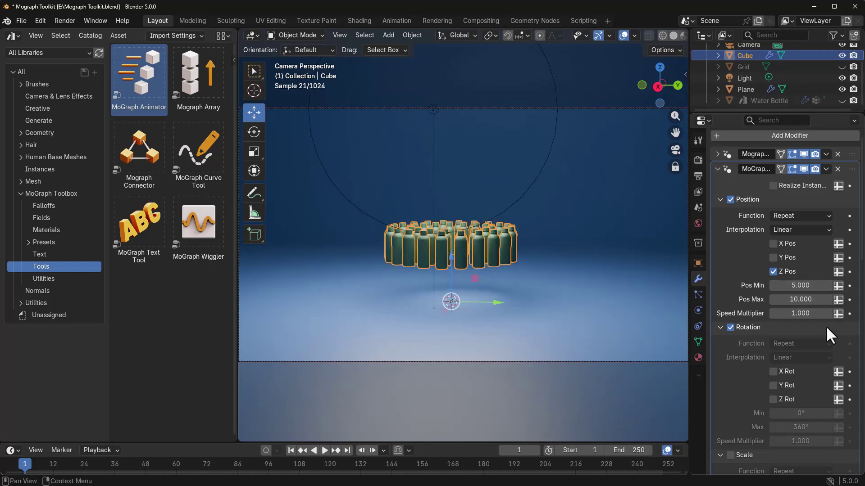
key(space)
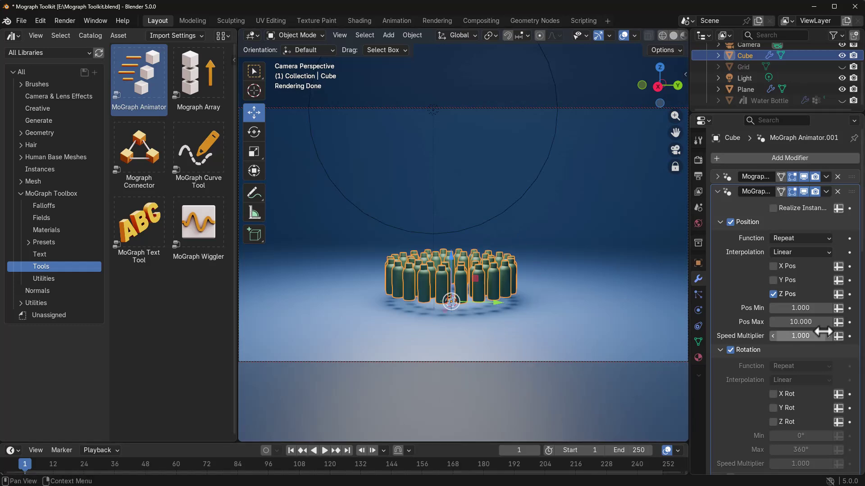
Set the animation speed multiplier to 0.5 and play back the animated bottles
click(811, 335)
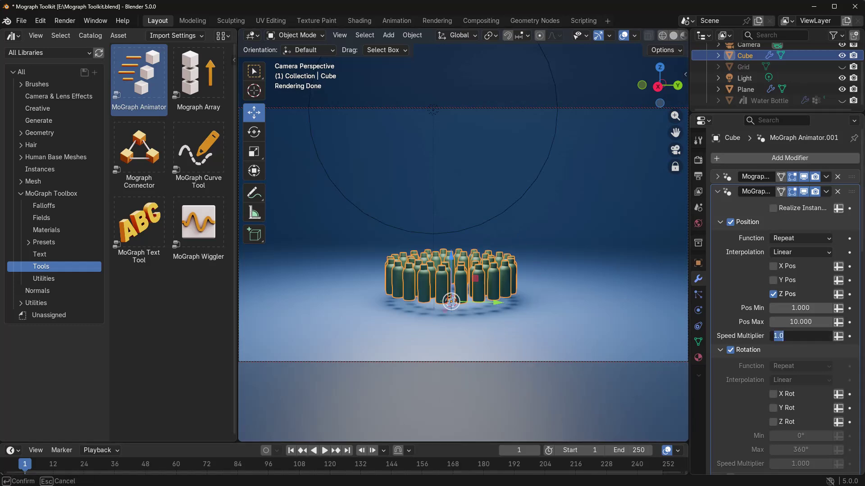
text(0.5)
key(Return)
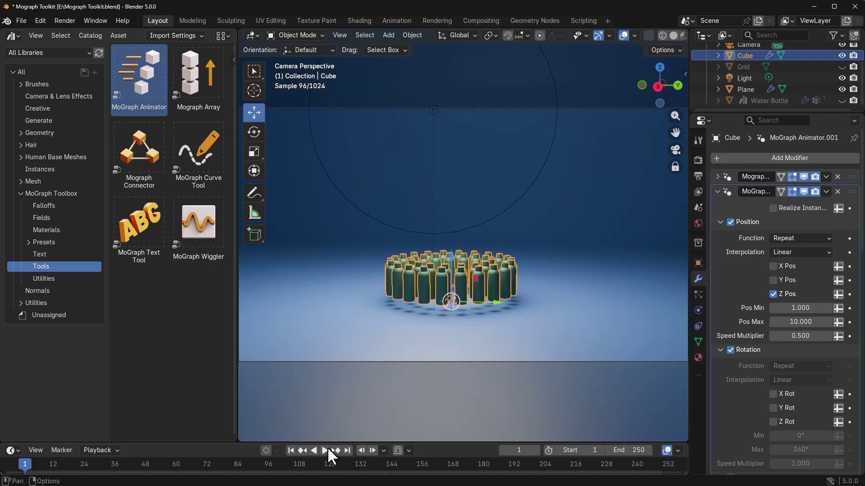
click(325, 449)
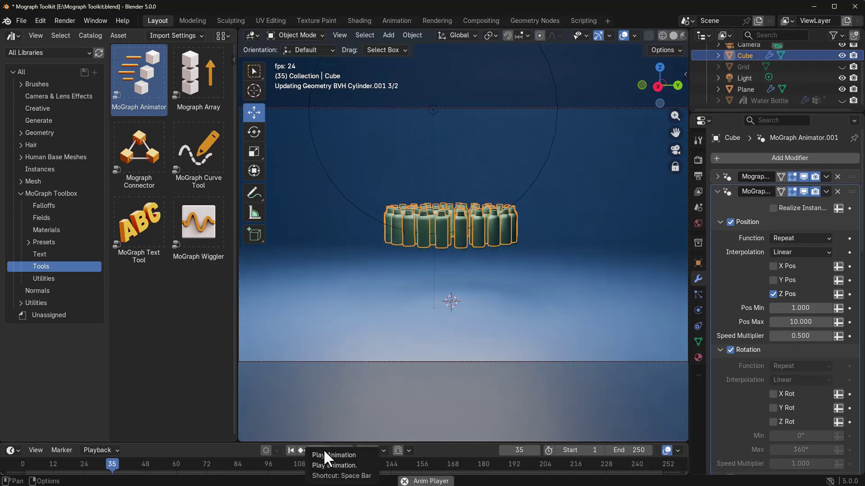
click(323, 449)
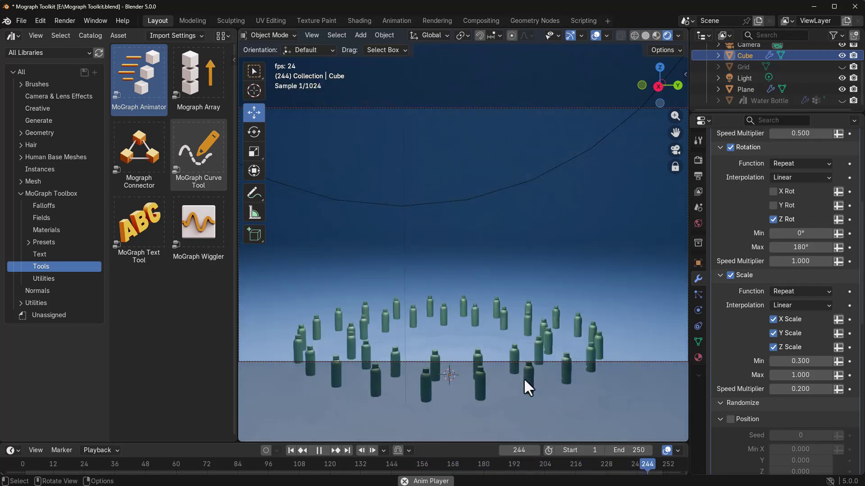
key(space)
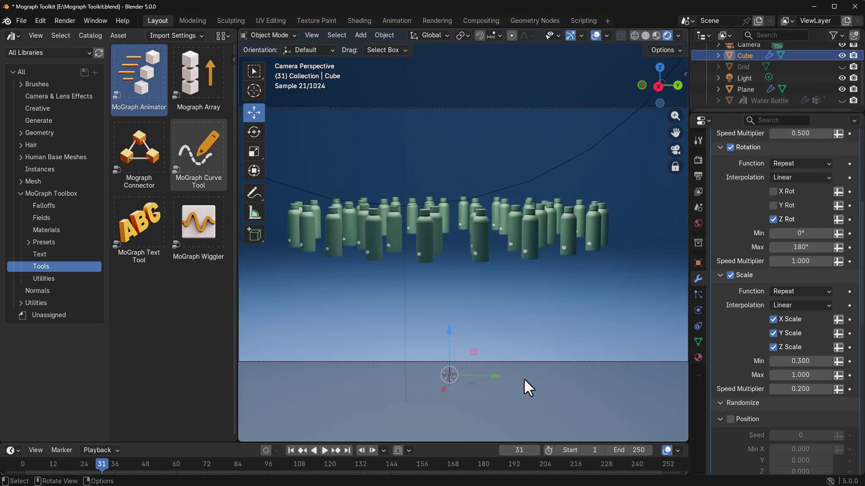
key(space)
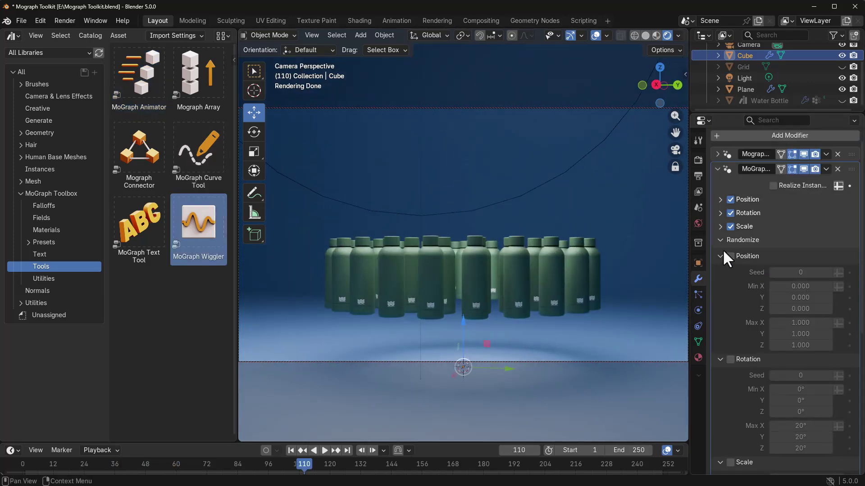
Enable random position offsets for the bottles with a maximum Z of 0.3
click(730, 256)
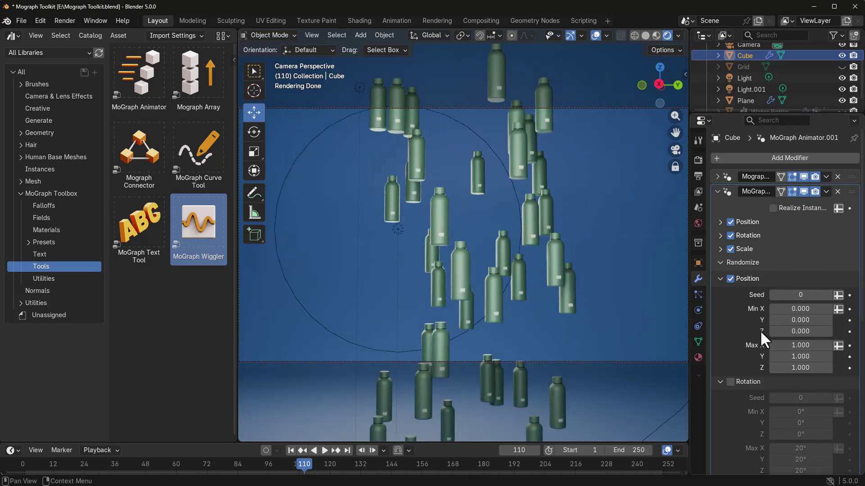
scroll(760, 330, down, 5)
click(291, 451)
click(324, 451)
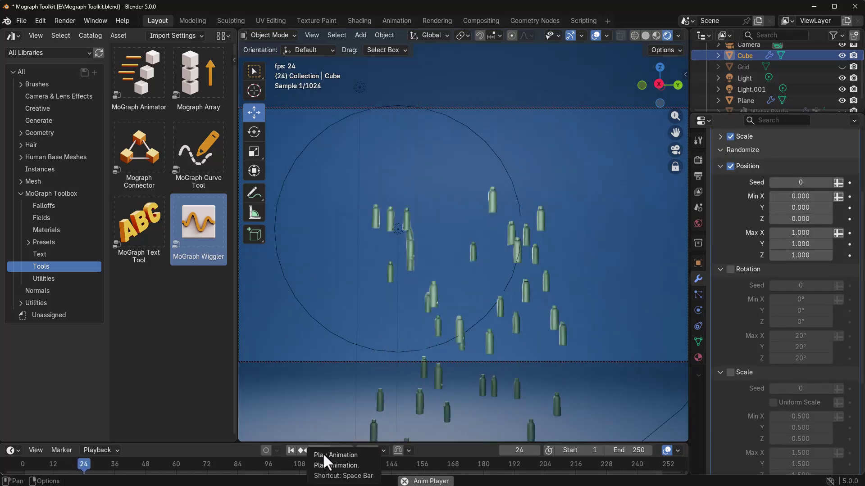
click(323, 452)
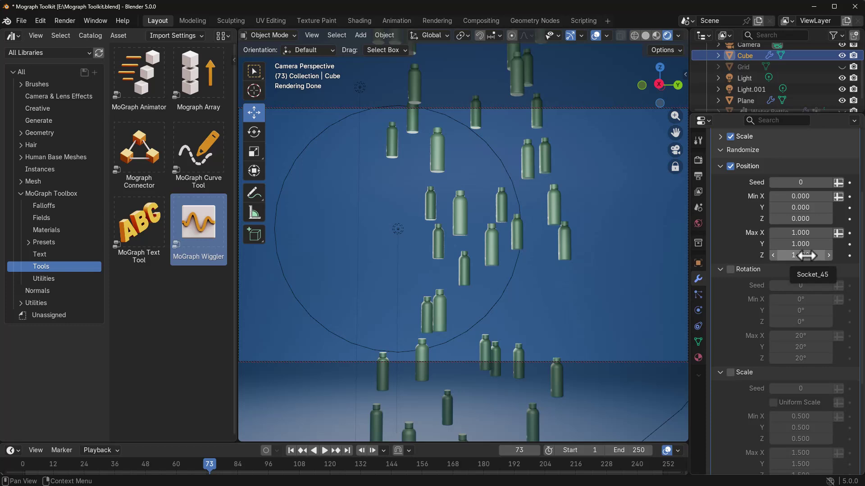
click(800, 255)
text(0.3)
key(Return)
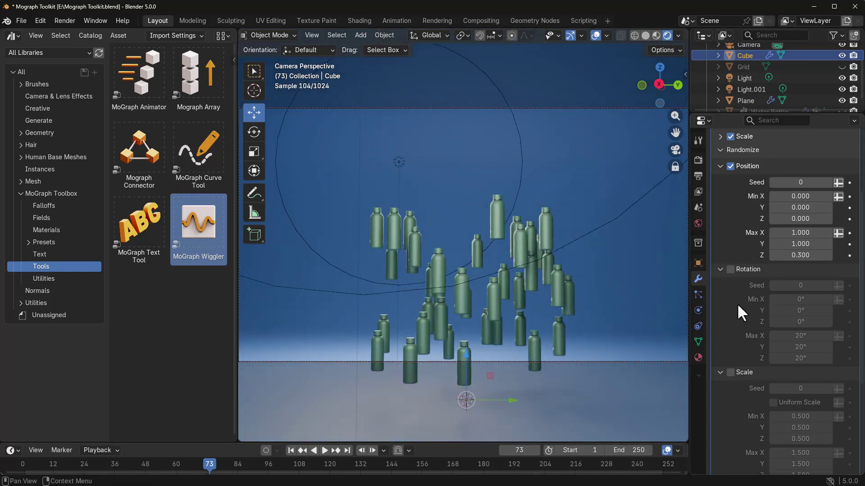
Enable random rotation with a maximum Z rotation of 5° and replay the animation
click(730, 269)
click(801, 358)
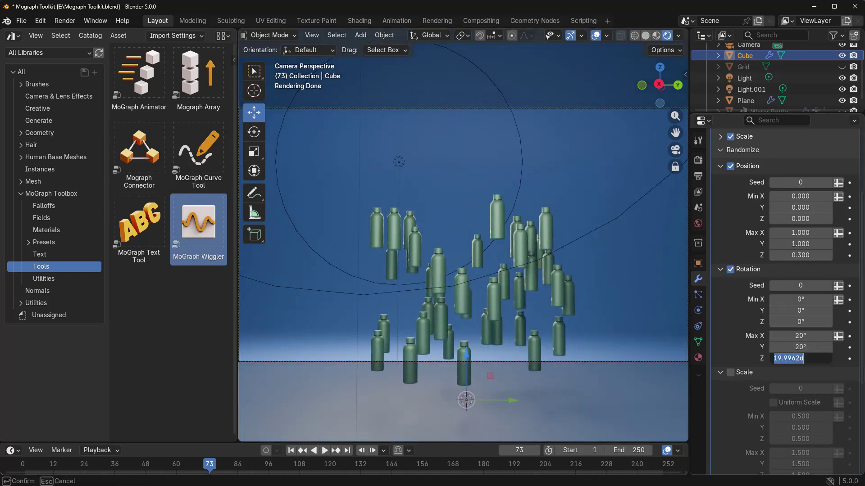
text(5)
key(Return)
scroll(788, 316, down, 4)
click(290, 450)
click(325, 451)
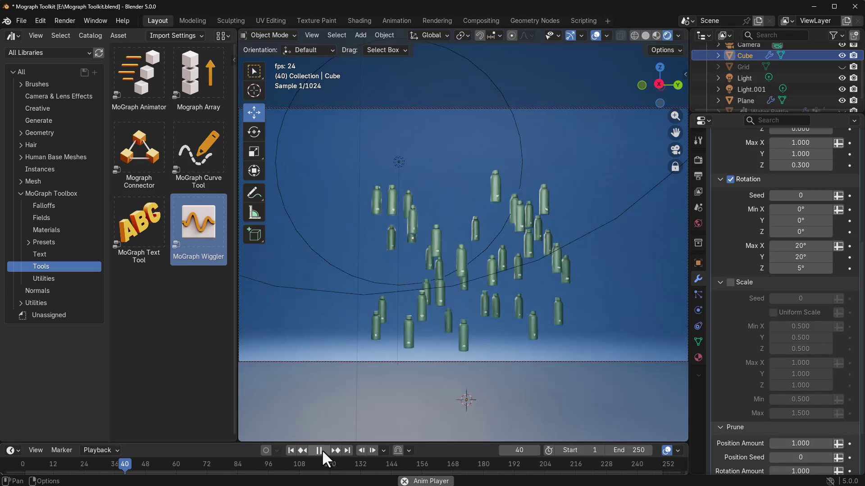
scroll(811, 315, up, 8)
scroll(739, 338, down, 3)
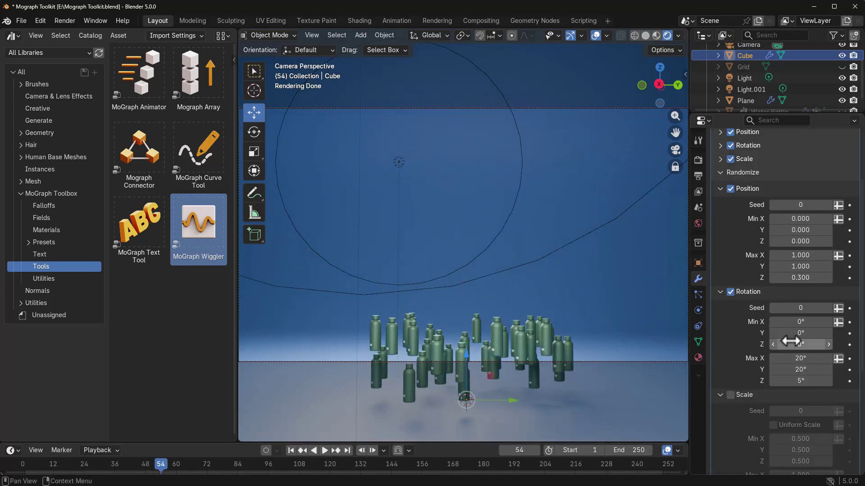
Add the MoGraph Wiggler, with amplitude 1.580, wavelength 70.170, and raised X/Y/Z axis values
drag(199, 225, 388, 323)
click(291, 451)
click(324, 450)
scroll(802, 315, down, 6)
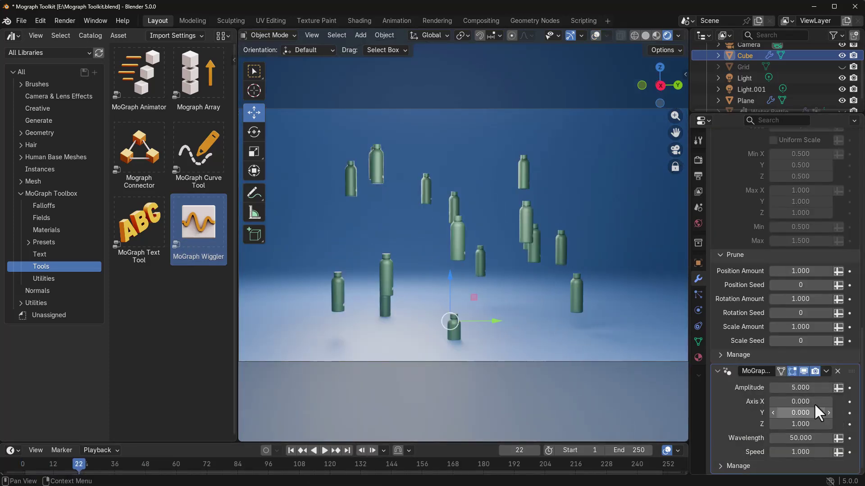
mouse_move(800, 387)
mouse_down()
mouse_move(811, 388)
mouse_move(788, 387)
mouse_up()
drag(800, 438, 811, 438)
drag(801, 424, 811, 423)
drag(800, 412, 815, 413)
drag(801, 402, 817, 402)
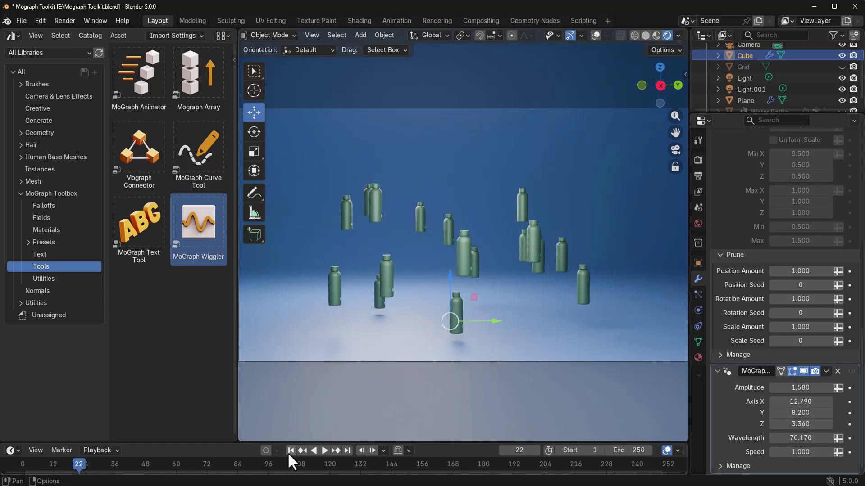
click(324, 450)
Replay the wiggling bottles from the start and change the array layout mode
scroll(729, 309, up, 3)
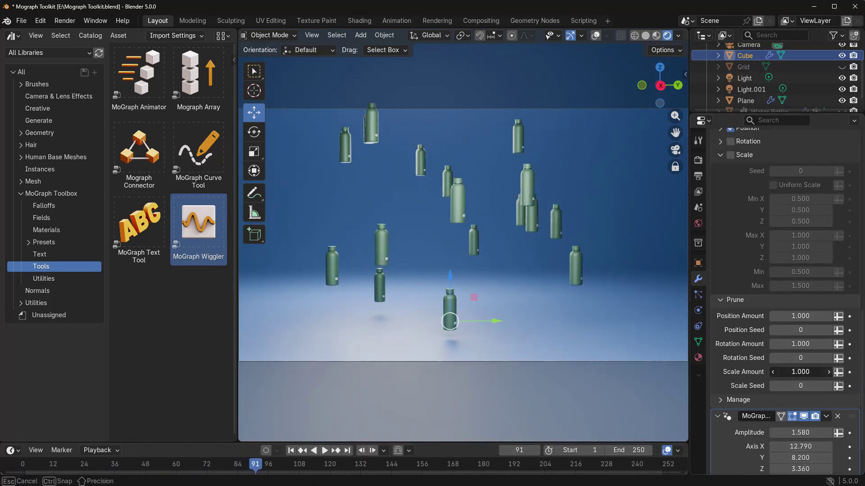
scroll(731, 328, up, 5)
click(291, 450)
click(323, 449)
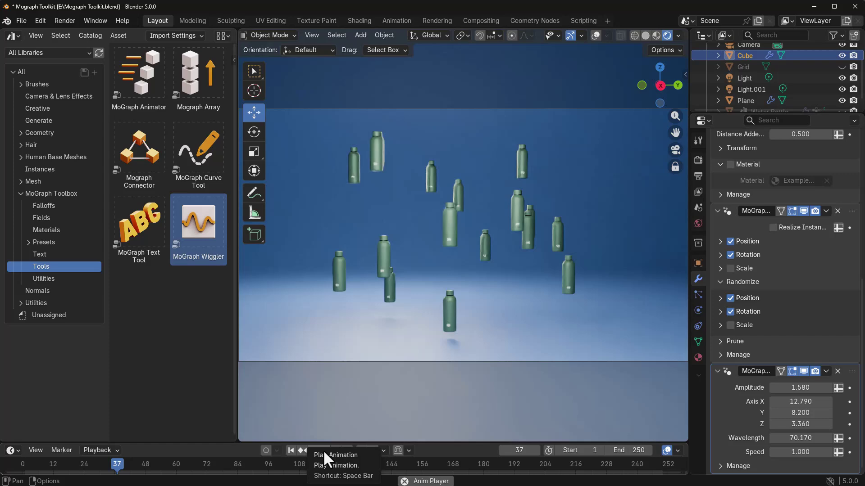
scroll(768, 395, up, 5)
click(802, 193)
Switch the Mograph Array layout to Line and play the animation
click(791, 215)
ctrl+scroll(799, 188, up, 1)
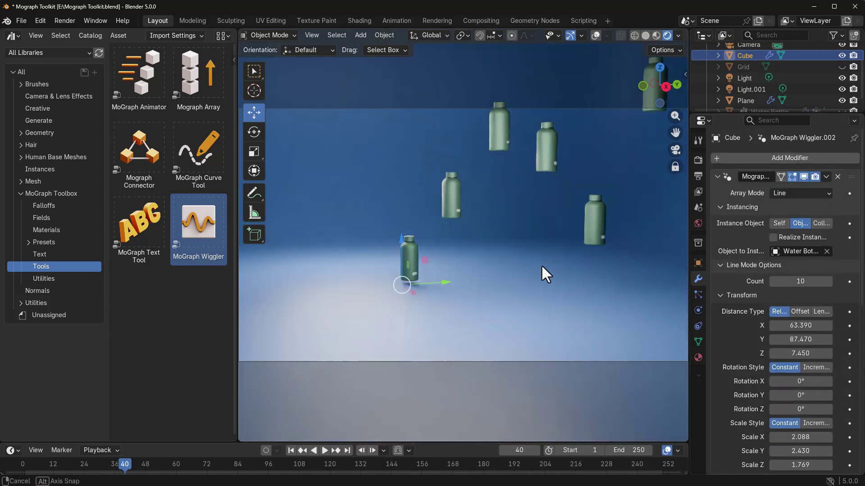
middle_drag(541, 264, 321, 455)
click(324, 450)
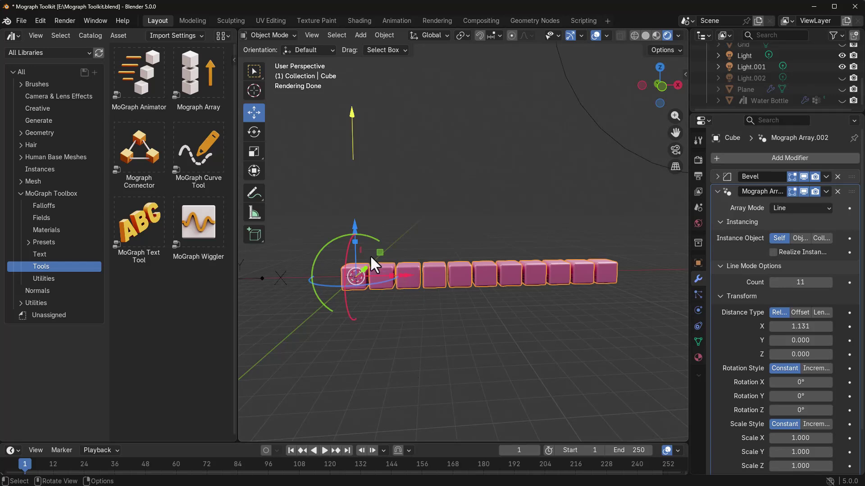
Try a diagonal rise and wider X spacing on the cube row, then undo back to the flat row
drag(353, 223, 353, 213)
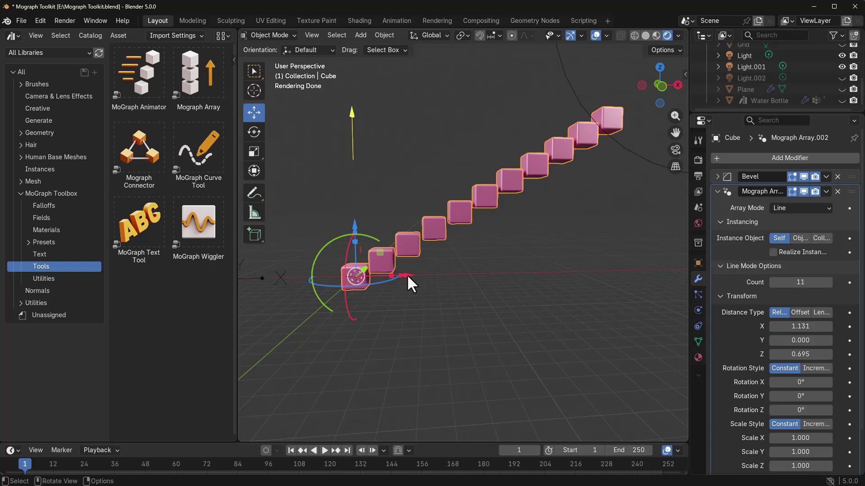
drag(406, 276, 427, 276)
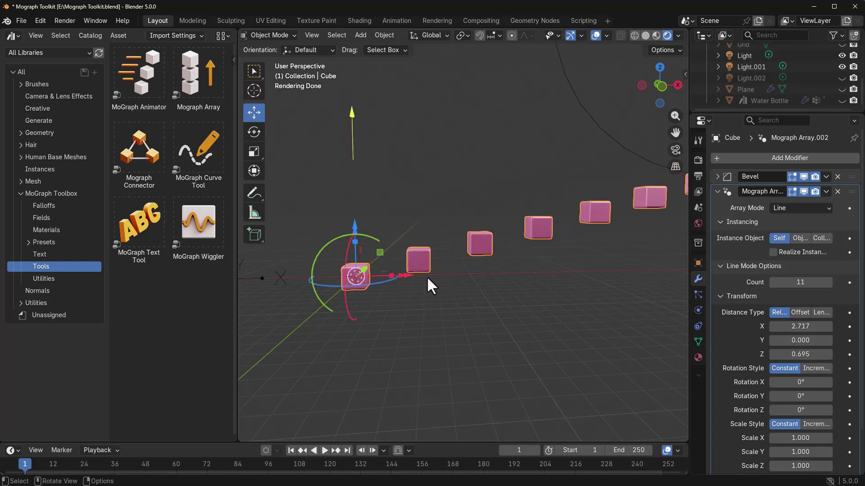
key(ctrl+z)
key(ctrl+z)
key(ctrl+z)
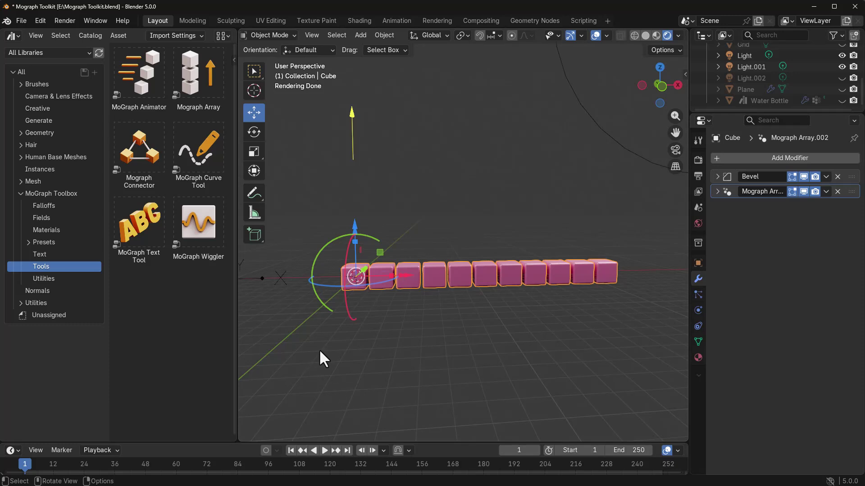
Add the Field: Transform asset from MoGraph Toolbox Fields to the cube array
click(45, 217)
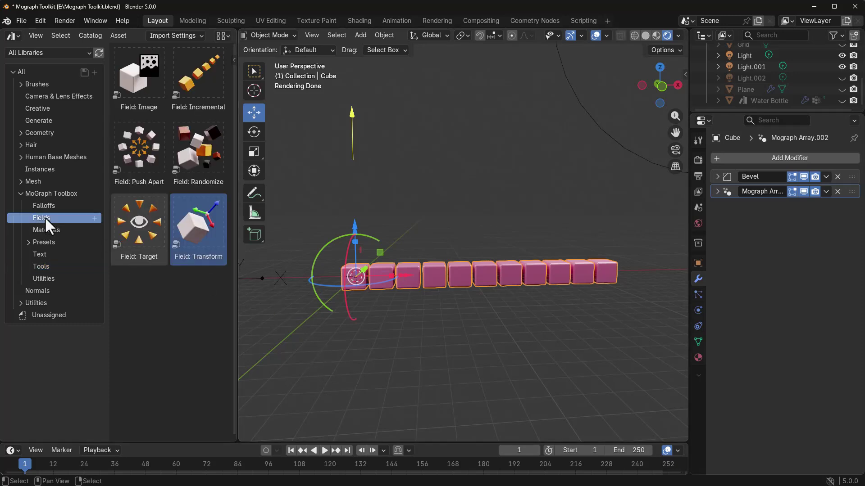
click(50, 205)
click(53, 217)
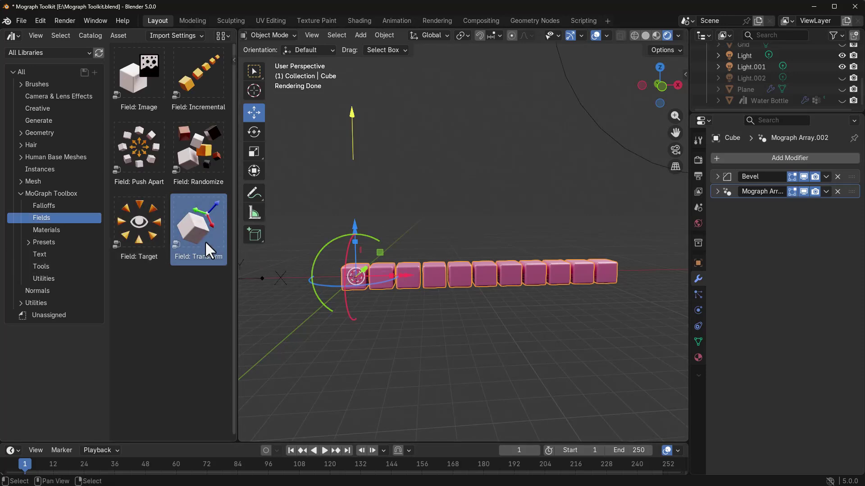
drag(197, 239, 463, 269)
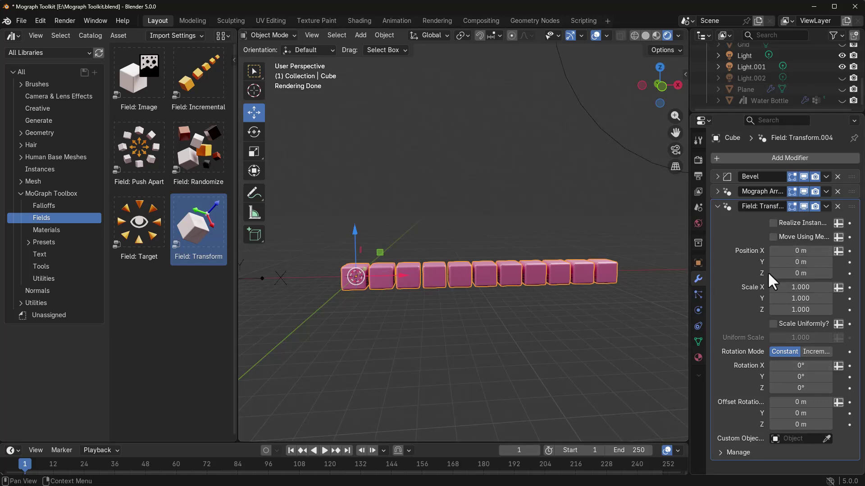
scroll(518, 307, down, 3)
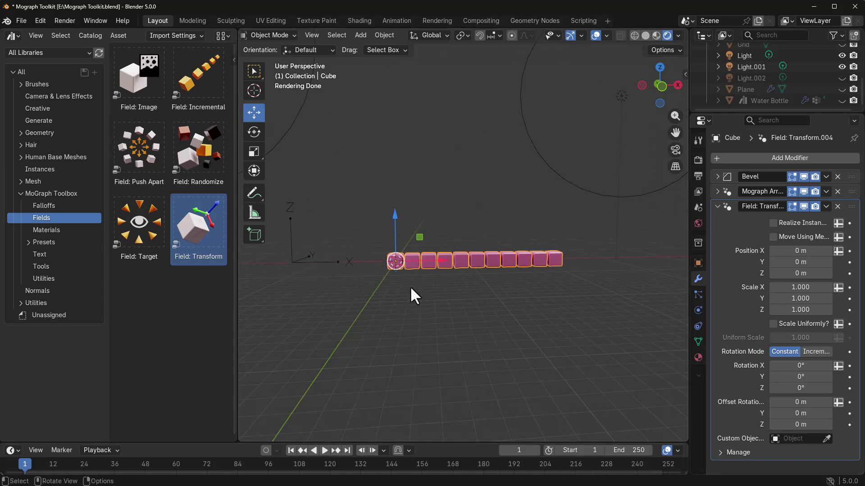
Set the Field: Transform custom object to Empty and slide the Empty along X
click(801, 439)
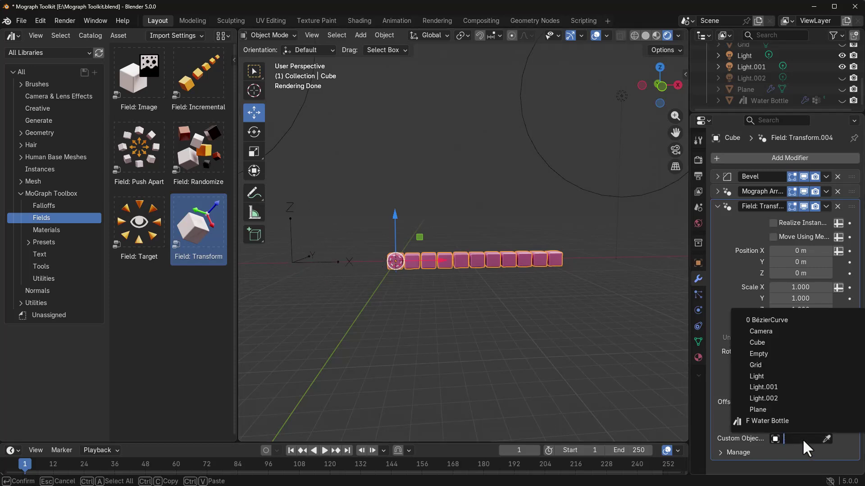
click(763, 354)
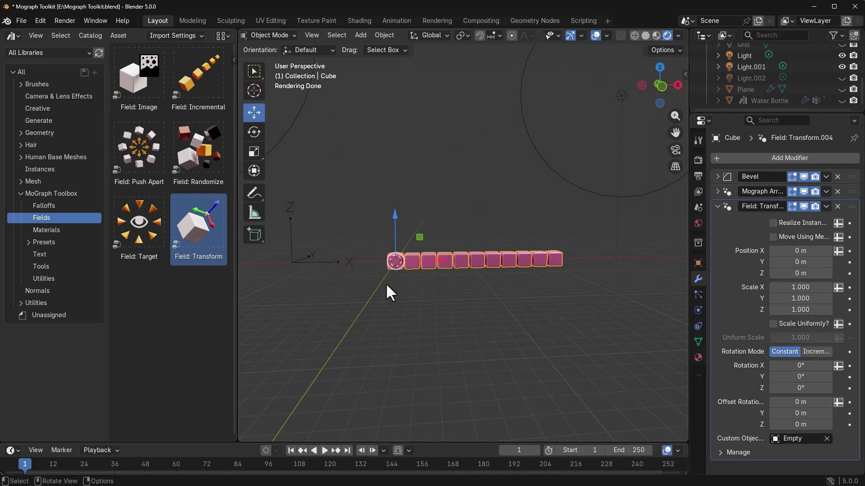
click(324, 265)
drag(339, 264, 372, 301)
Stretch the cubes to Scale Z 1.340 and move the Empty to X -10.632 m
click(428, 261)
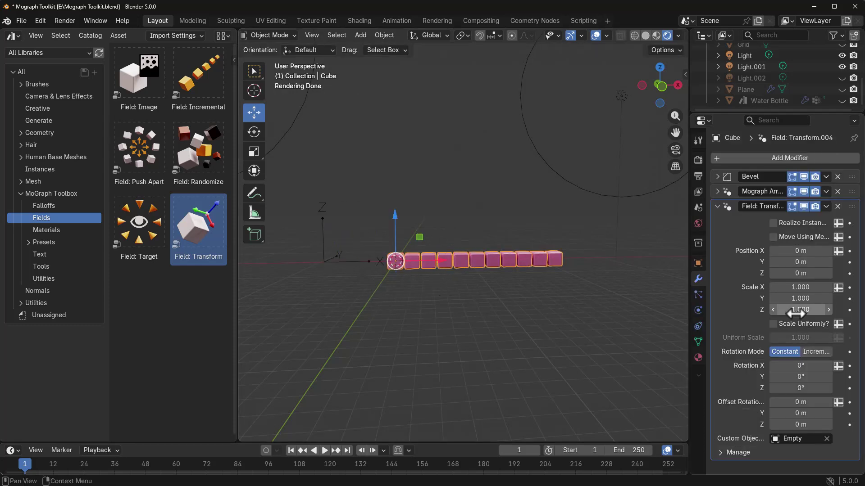
drag(800, 310, 845, 310)
click(375, 264)
mouse_move(374, 265)
mouse_down()
mouse_move(687, 283)
mouse_move(241, 279)
mouse_move(363, 276)
mouse_up()
middle_drag(412, 318, 401, 351)
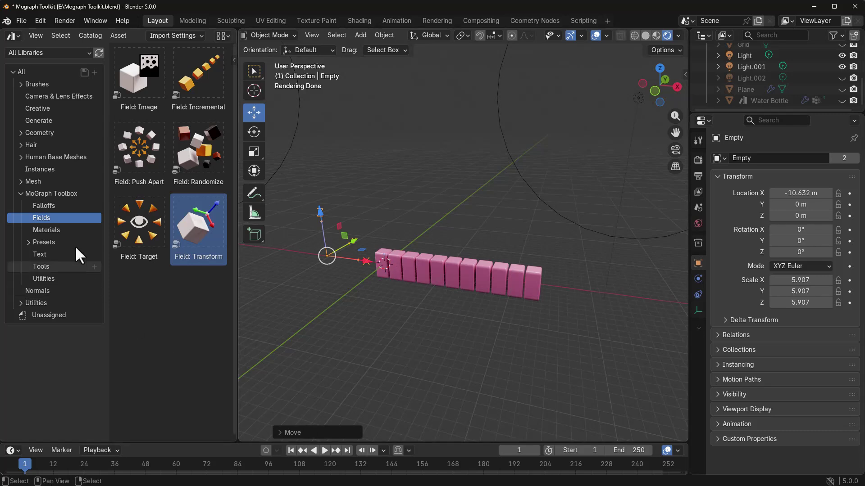
click(47, 205)
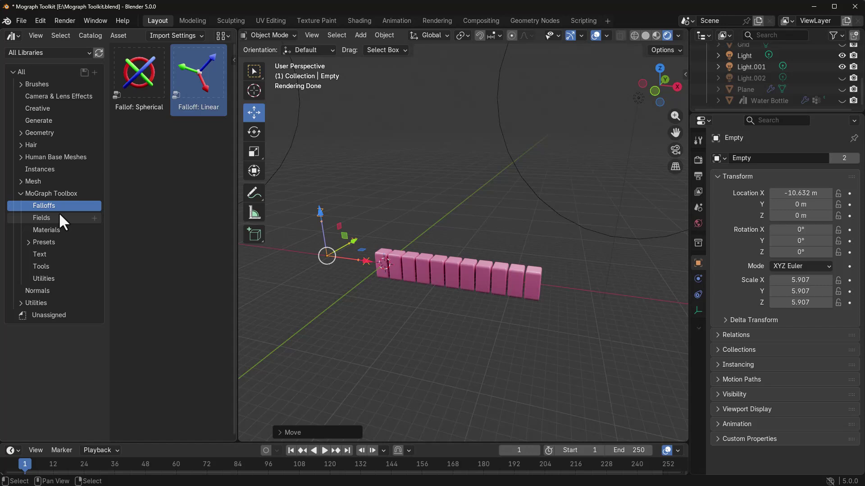
Add the Falloff: Linear asset from the Falloffs catalog to the cube array
click(134, 86)
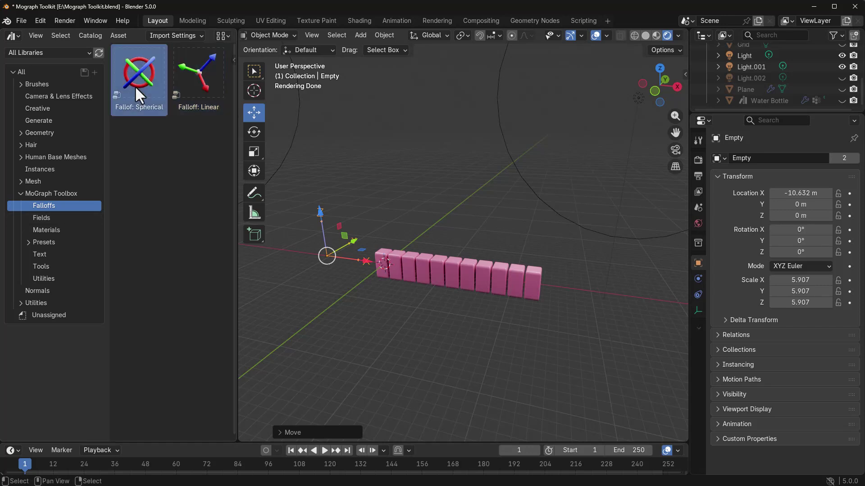
click(199, 84)
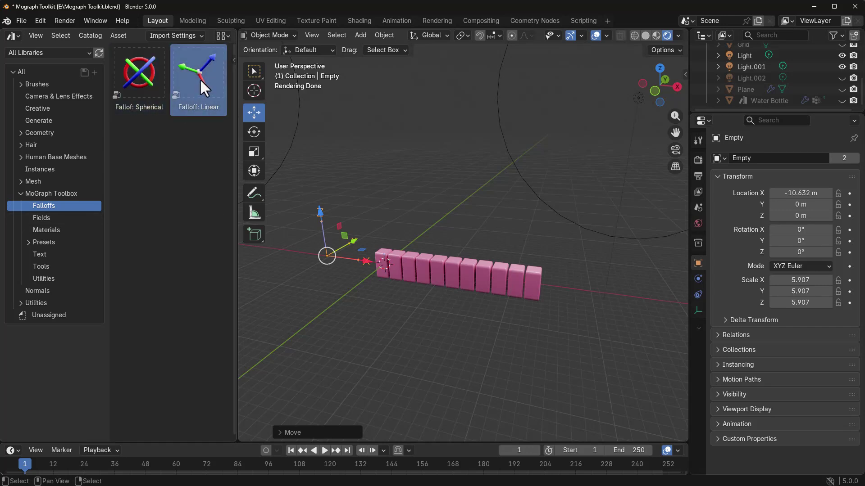
drag(199, 78, 452, 271)
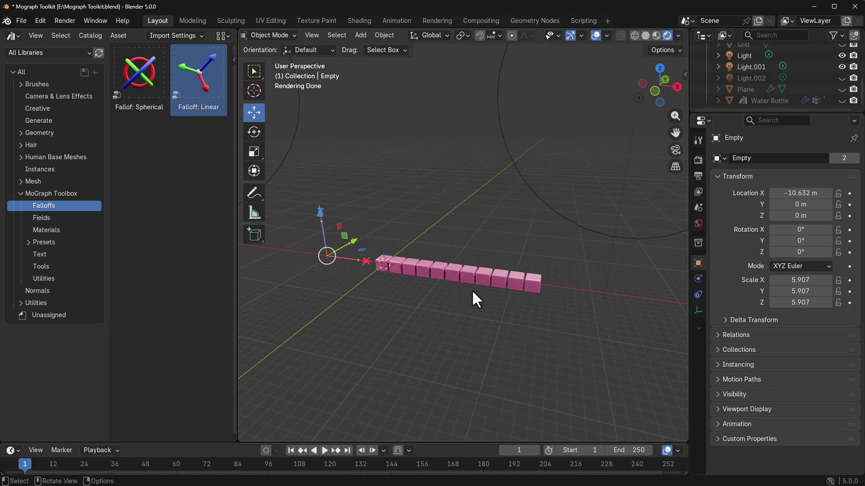
click(456, 269)
Set the falloff's Effector Object to Empty and lower its Radius to 0.950
scroll(788, 390, down, 5)
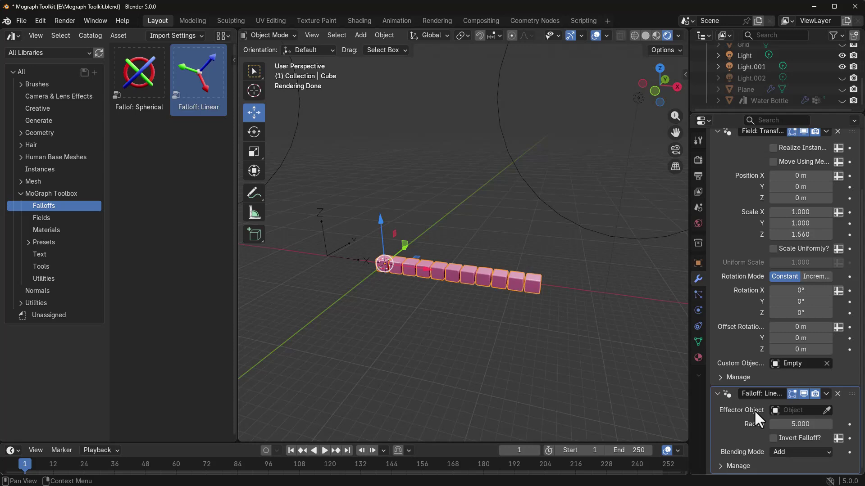
click(795, 410)
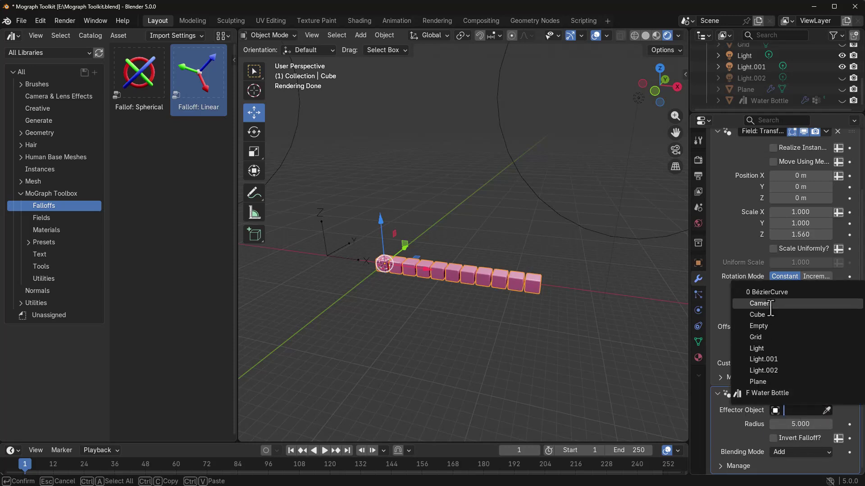
click(761, 326)
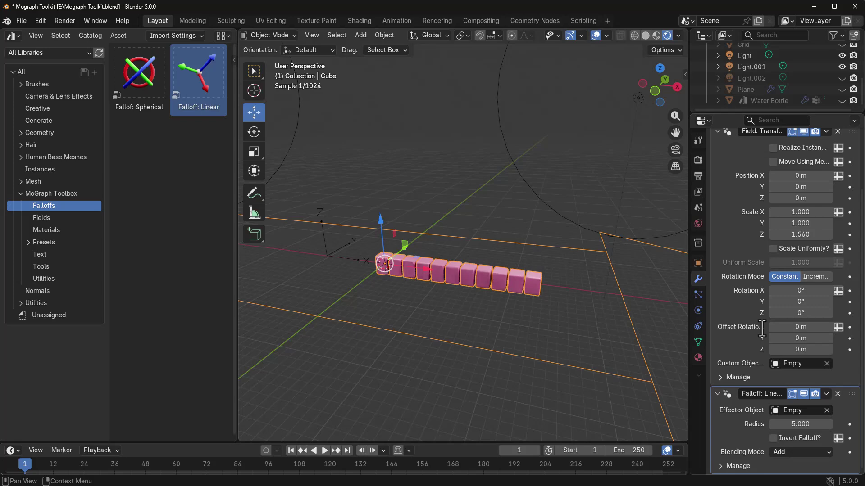
middle_drag(379, 290, 442, 258)
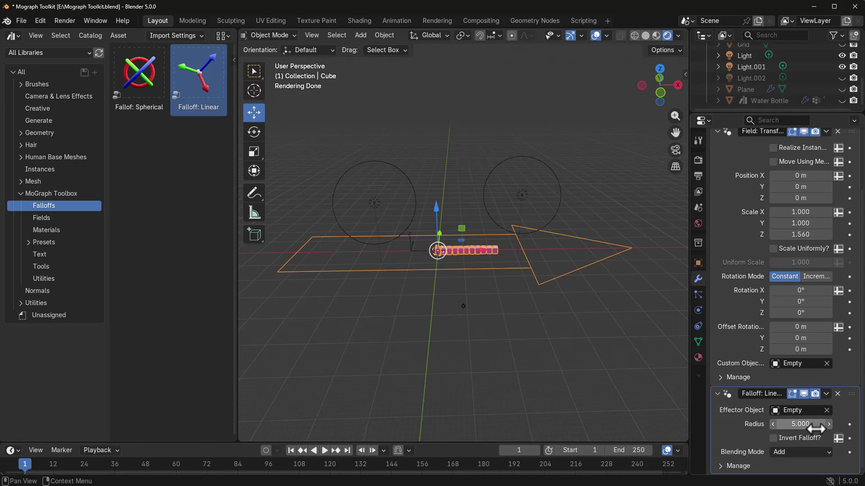
drag(806, 424, 761, 424)
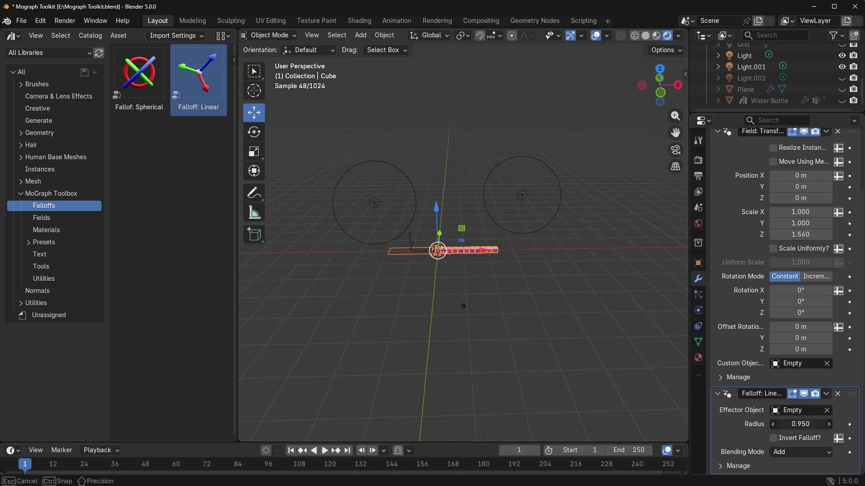
Slide the Empty along X to sweep the falloff through the cubes
scroll(340, 259, up, 3)
click(344, 259)
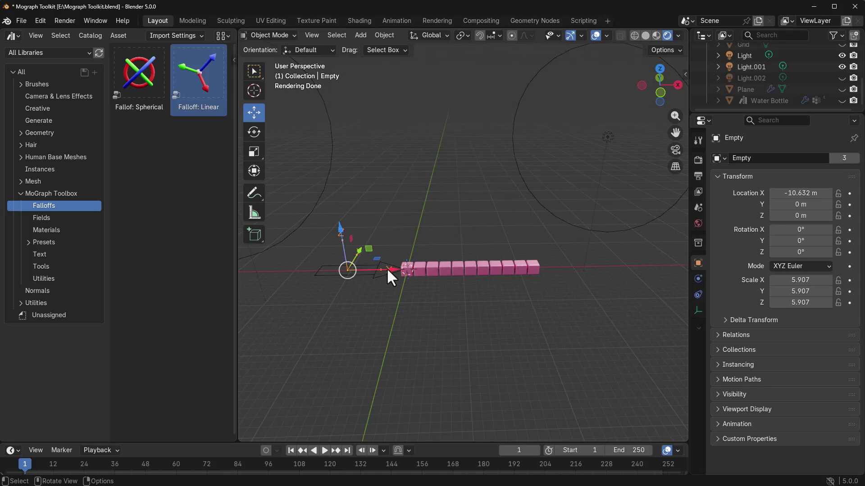
drag(385, 267, 519, 291)
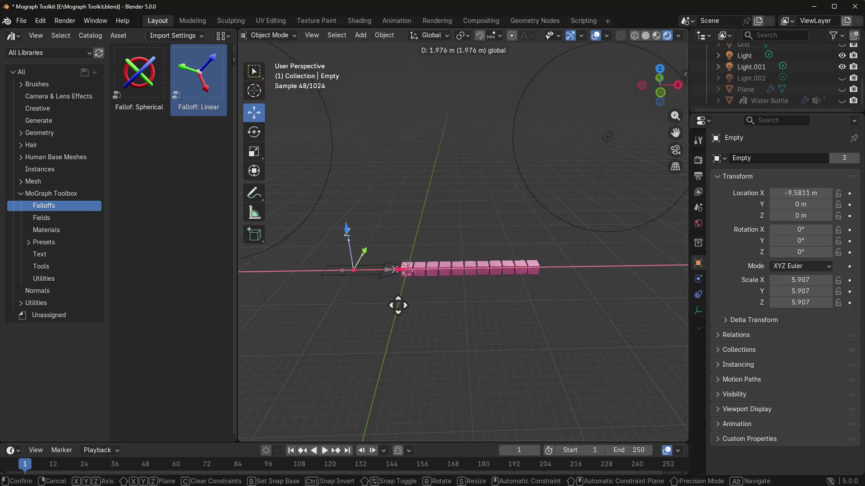
click(390, 287)
scroll(390, 287, up, 3)
Give the Field: Transform a Rotation Z of 2.81°
click(374, 299)
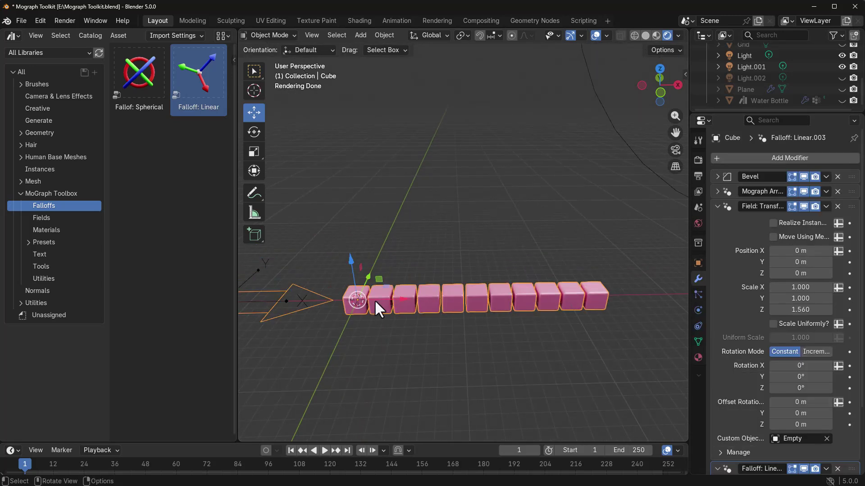
scroll(782, 349, down, 4)
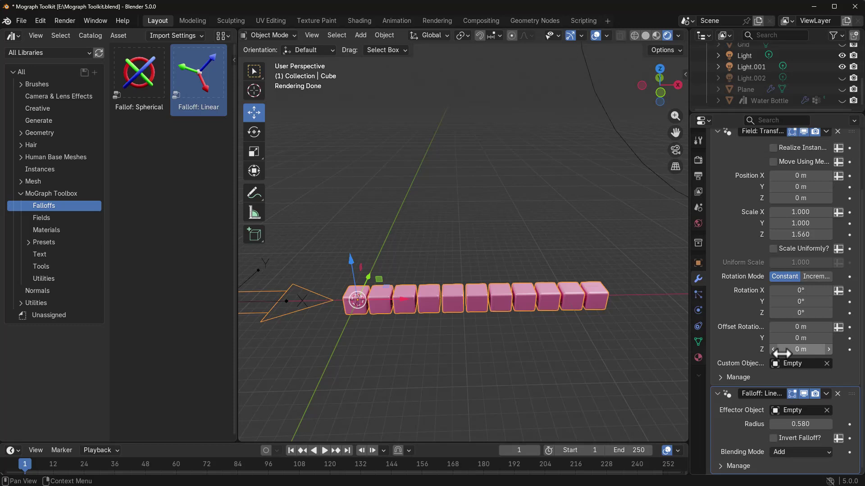
drag(794, 312, 793, 313)
scroll(411, 323, down, 4)
Lift the affected cubes with Position Z 4.72 m and move the Empty to X -13.029 m
click(356, 272)
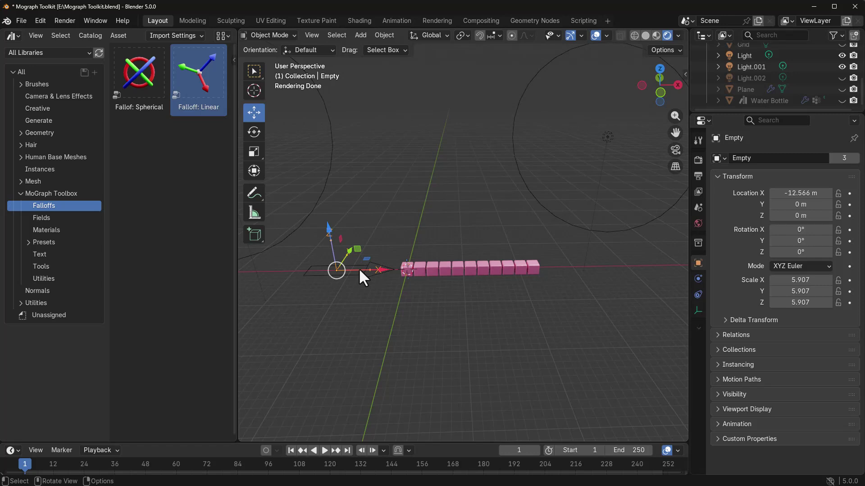
drag(379, 270, 376, 311)
click(437, 268)
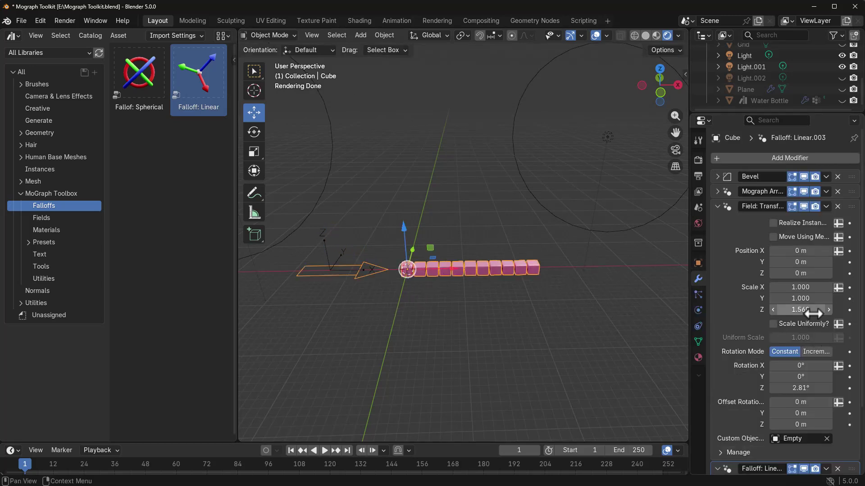
drag(800, 273, 813, 273)
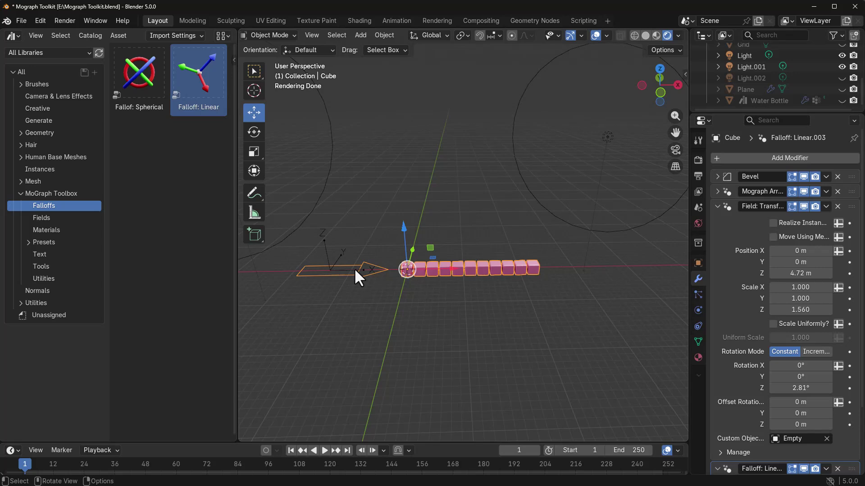
click(374, 270)
drag(375, 269, 379, 303)
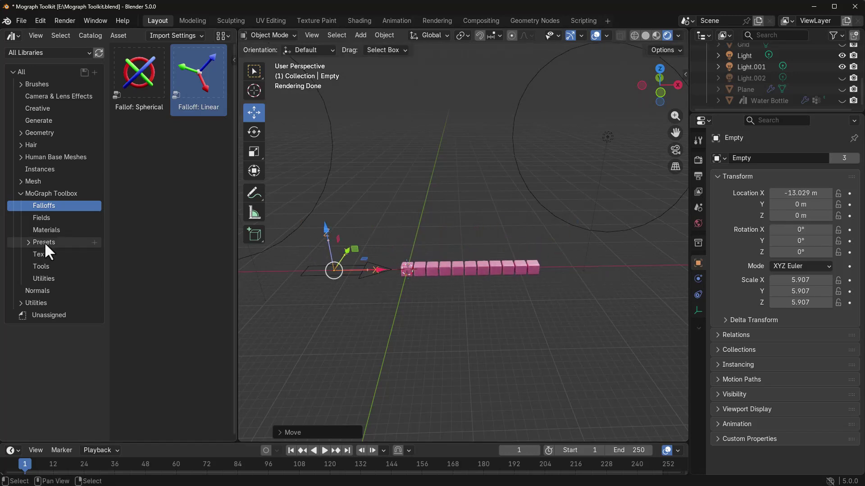
Append Field: Randomize from the Fields catalog to the cube array, below the Linear falloff
click(42, 217)
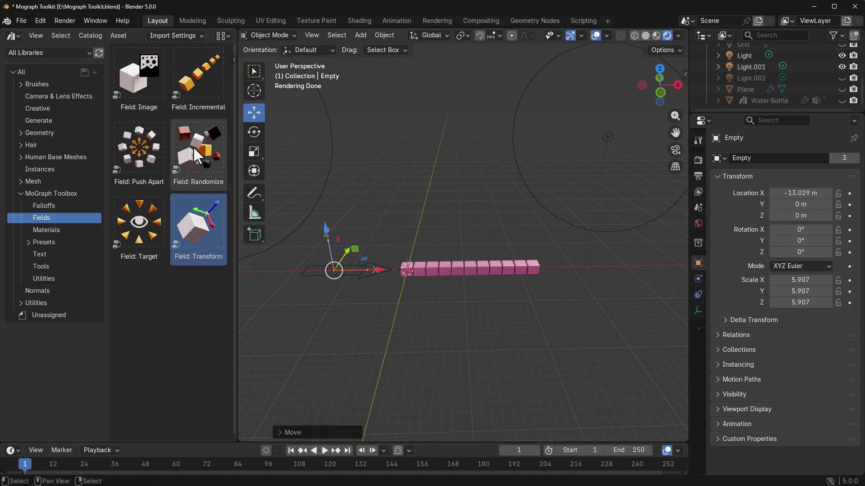
drag(195, 155, 423, 267)
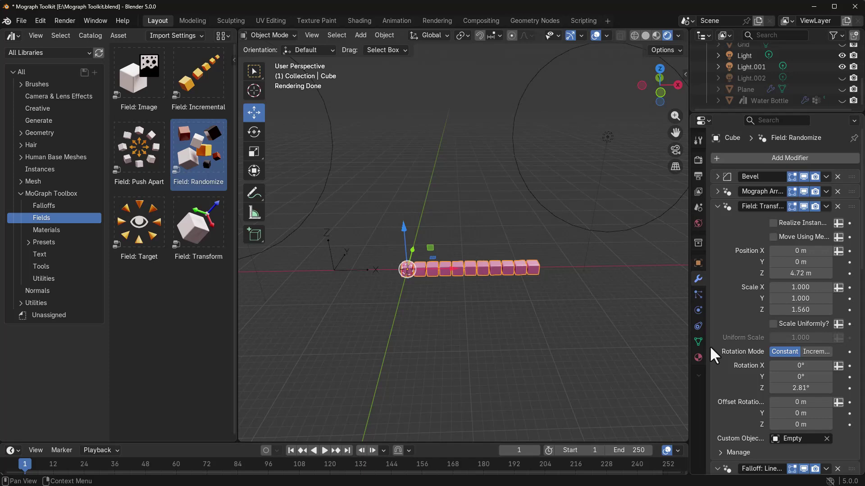
scroll(768, 321, down, 20)
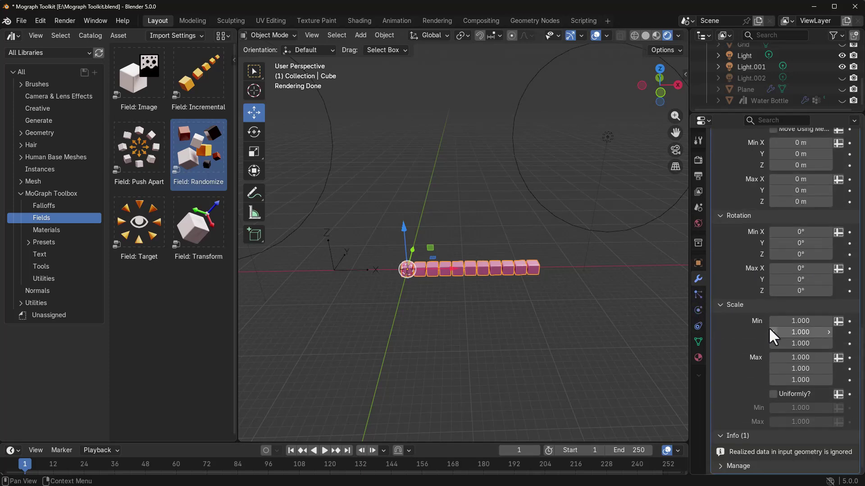
scroll(769, 327, up, 5)
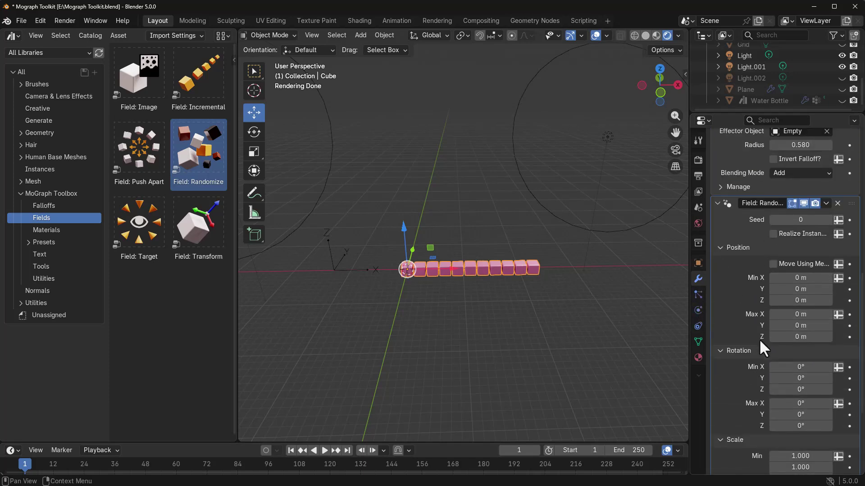
scroll(761, 342, up, 8)
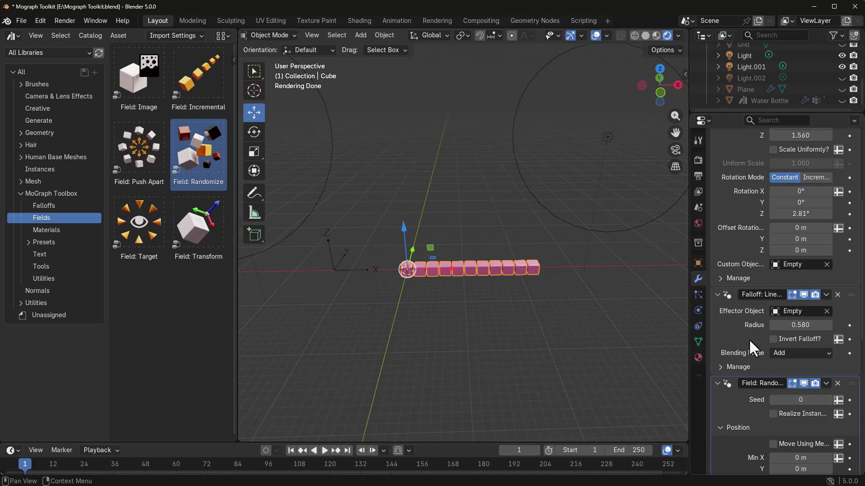
scroll(748, 348, up, 8)
Move Field: Randomize above the falloff and give it random X rotation and Y/Z scale ranges
click(717, 207)
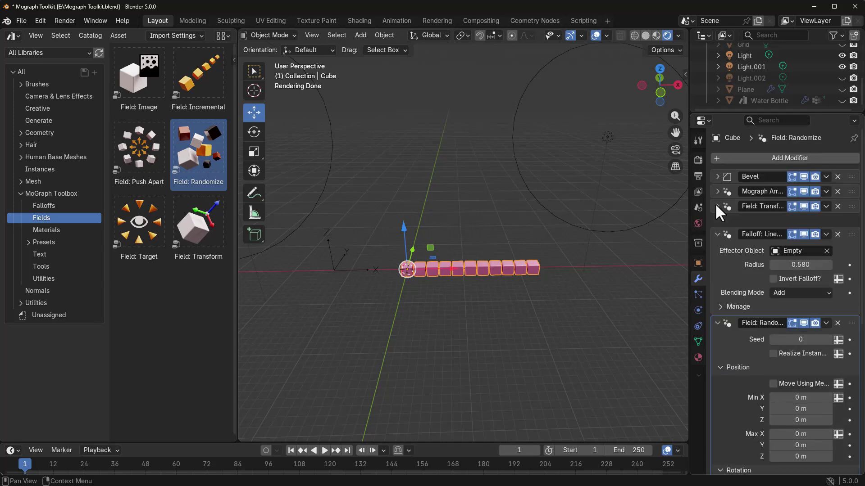
click(718, 309)
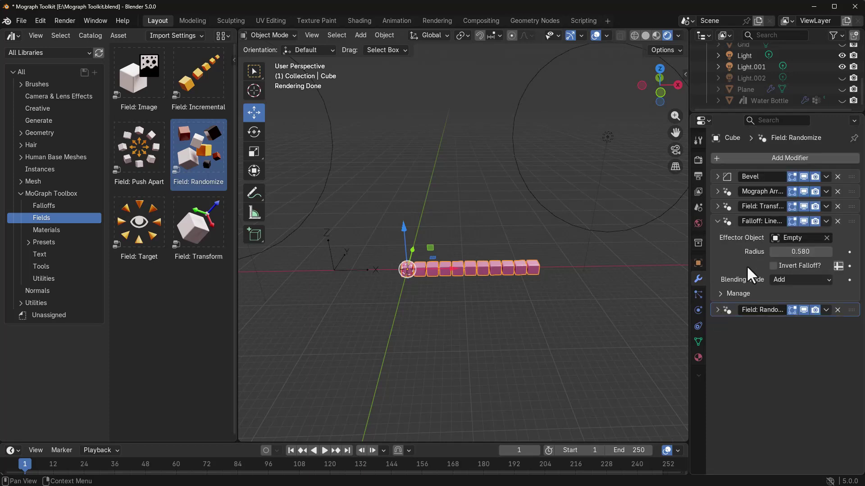
drag(850, 311, 851, 225)
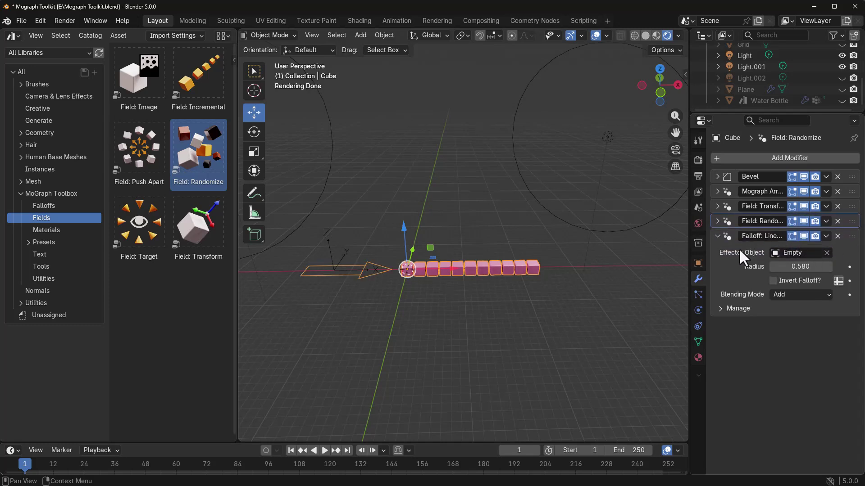
scroll(767, 312, down, 5)
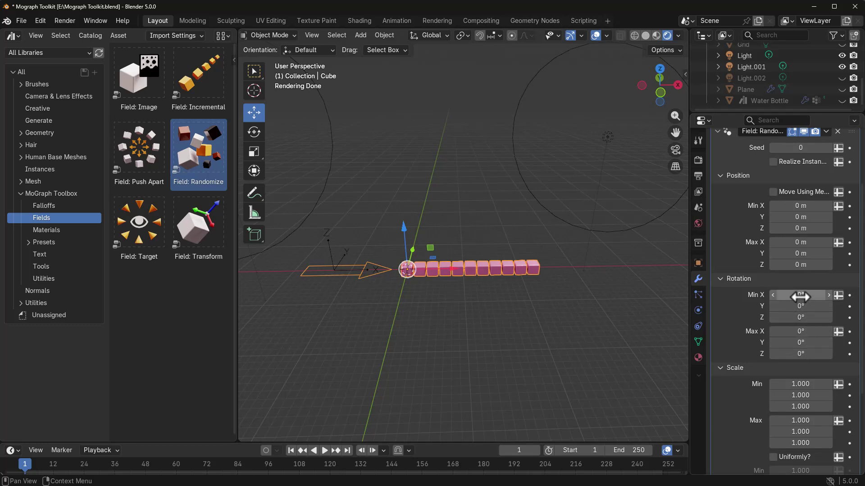
drag(801, 295, 820, 332)
drag(793, 343, 808, 354)
drag(792, 421, 811, 409)
scroll(766, 385, down, 1)
drag(792, 421, 815, 421)
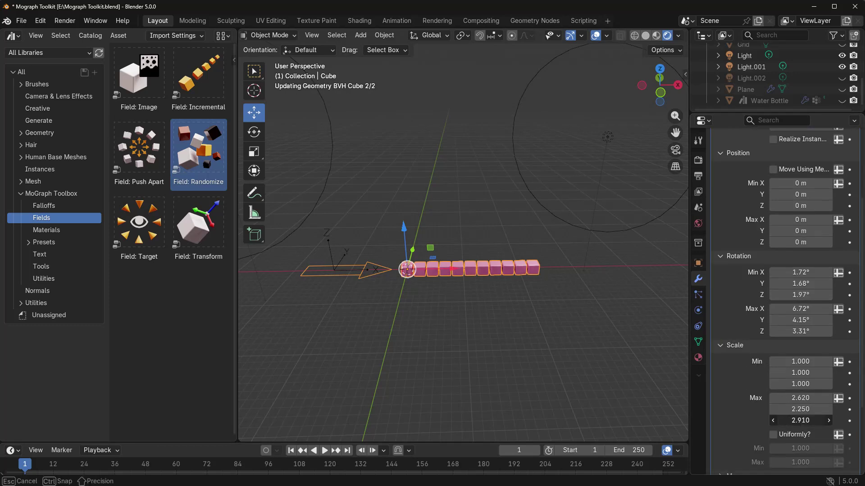
Slide the Empty through the cubes to test the randomization, then cancel the move
click(328, 249)
scroll(360, 277, up, 1)
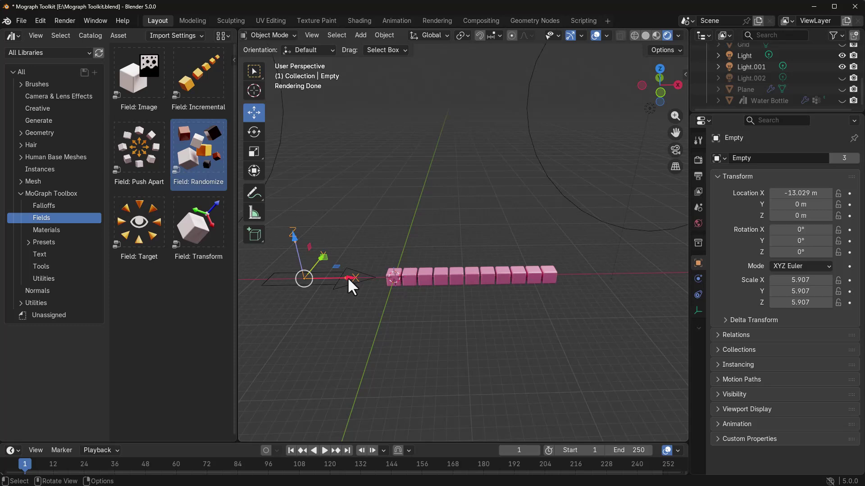
drag(348, 277, 411, 263)
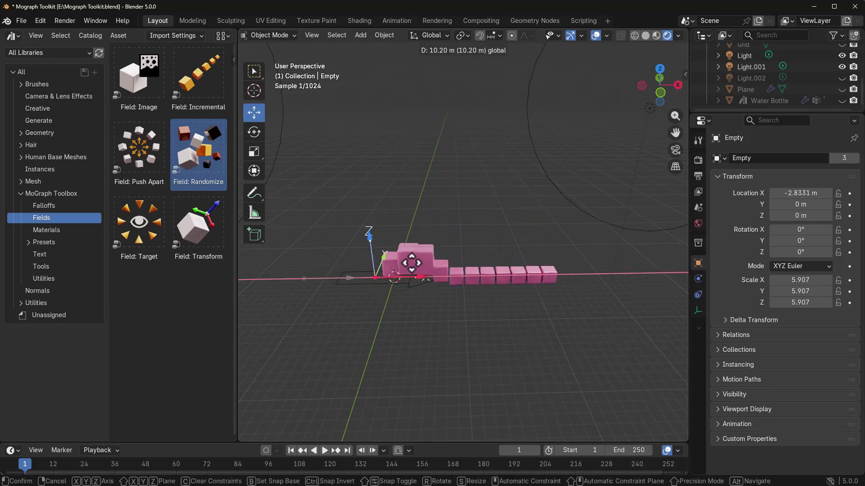
right_click(411, 263)
key(ctrl+z)
Add a random X position offset, sweep the Empty across, then undo the Randomize experiment
drag(800, 331, 813, 354)
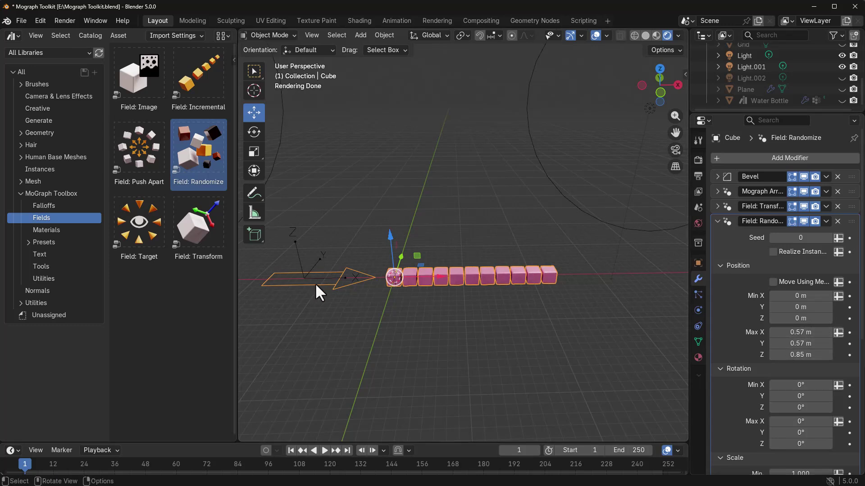
click(298, 265)
drag(350, 277, 614, 280)
key(Escape)
key(ctrl+z)
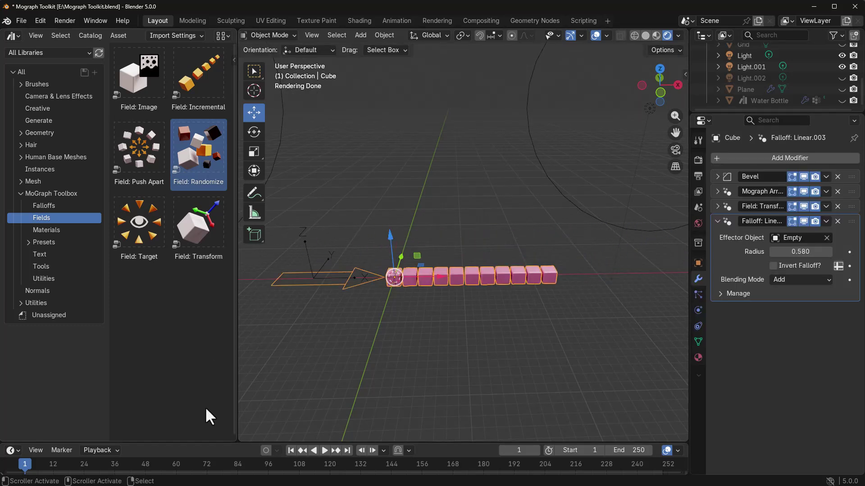
Add a Field: Target modifier to the cubes and a Suzanne monkey raised above the array
key(ctrl+z)
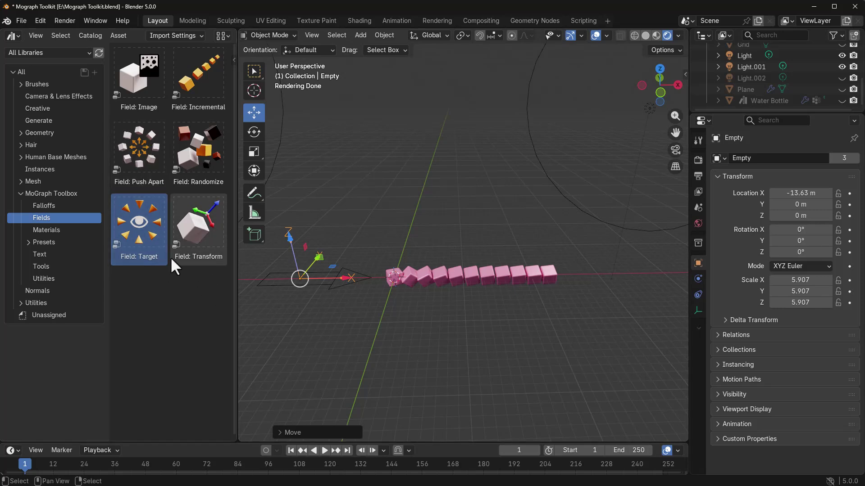
shift+click(424, 274)
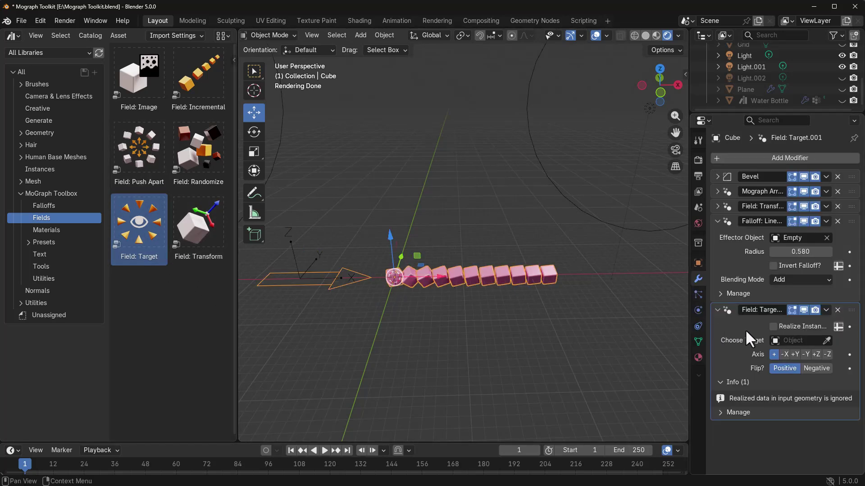
shift+right_click(491, 315)
key(shift+a)
mouse_move(468, 195)
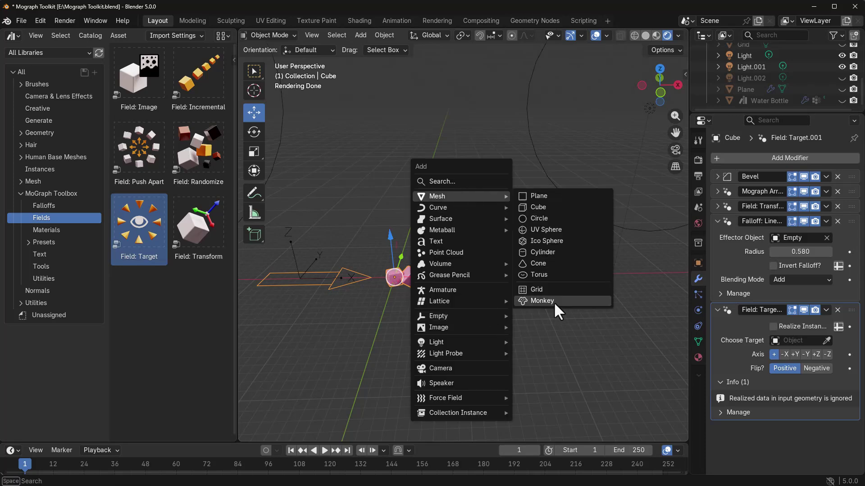
click(553, 302)
middle_drag(523, 317, 533, 296)
drag(526, 252, 541, 176)
middle_drag(540, 176, 482, 220)
Subdivide Suzanne at level 3 and set her as the Field: Target aim object
key(ctrl+3)
click(412, 287)
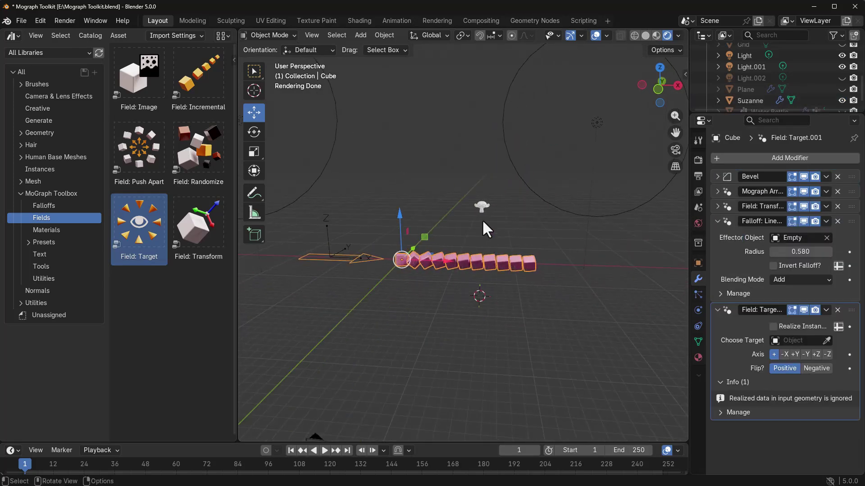
click(786, 341)
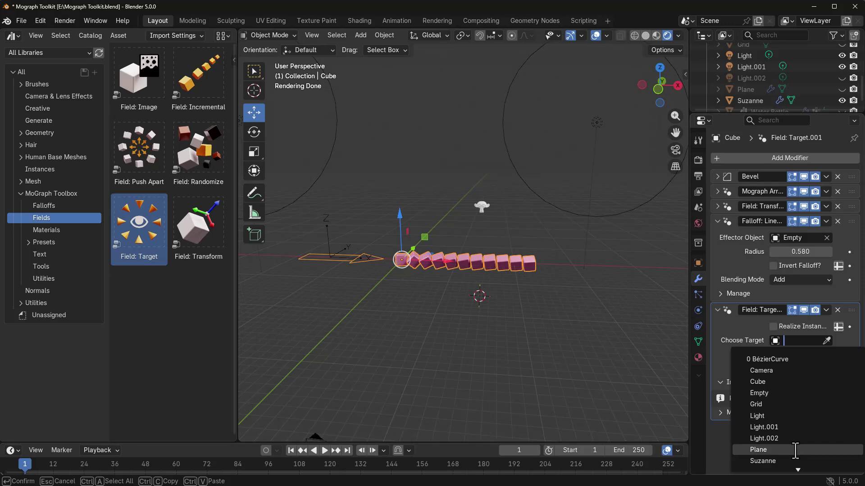
click(786, 462)
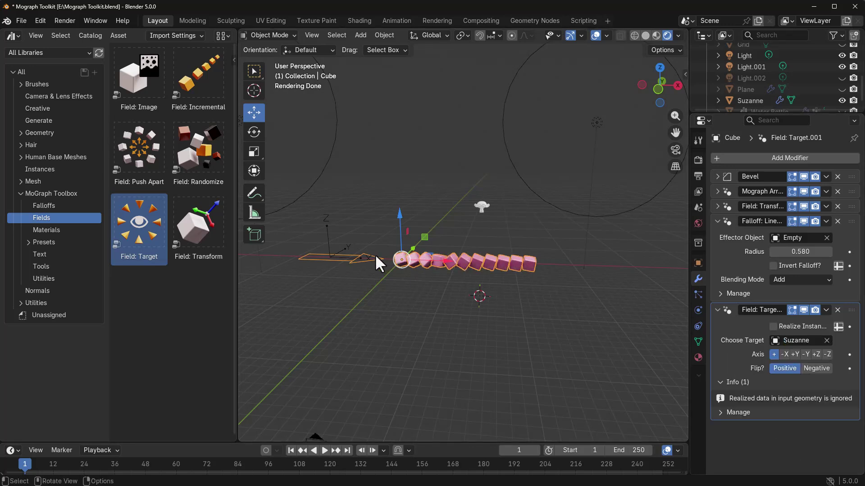
Slide the Empty along X to test the aim, then clear the target object
click(325, 238)
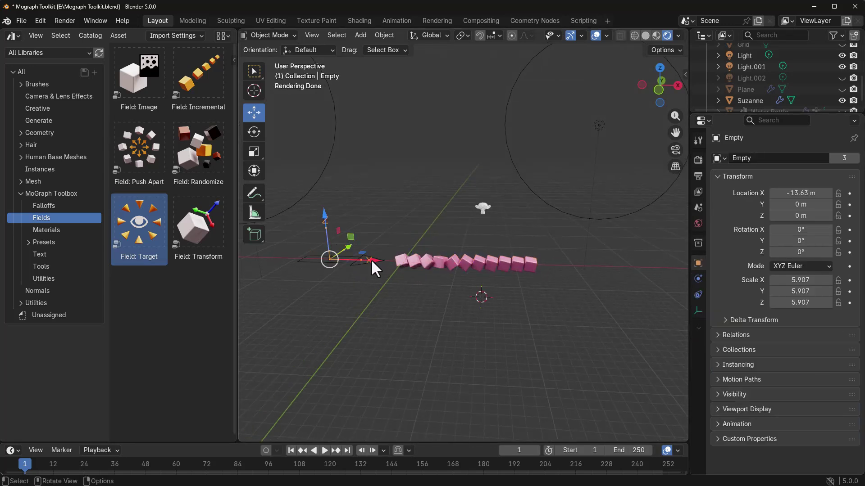
mouse_move(372, 261)
mouse_down()
mouse_move(499, 275)
mouse_move(604, 269)
mouse_move(639, 255)
mouse_move(373, 264)
mouse_up()
click(428, 260)
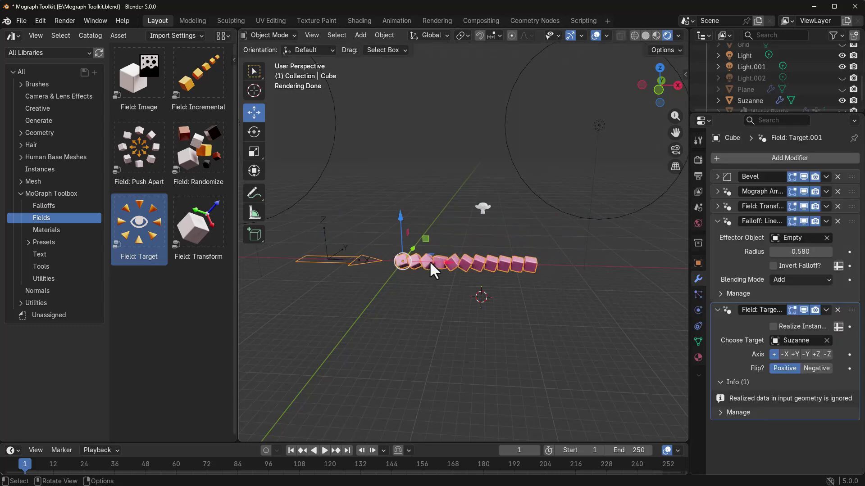
click(826, 340)
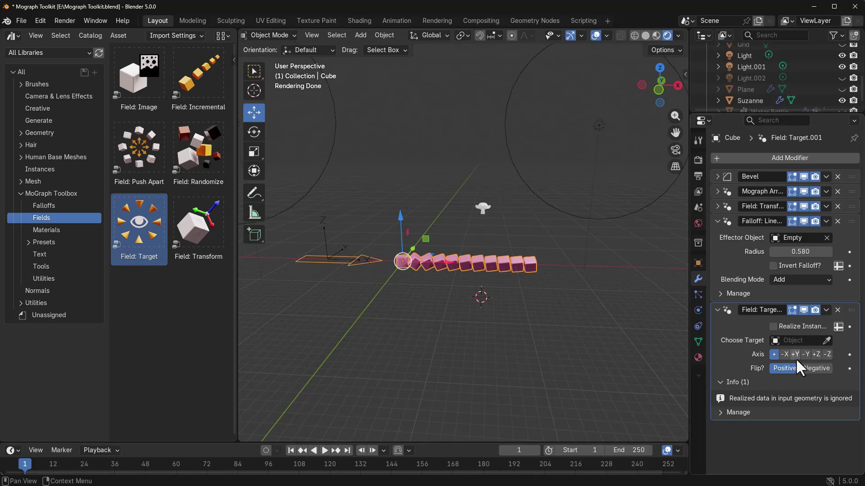
Set the Field: Target axis to +Z and slide the Empty to X -11.692 m
click(361, 260)
drag(369, 260, 379, 278)
click(467, 264)
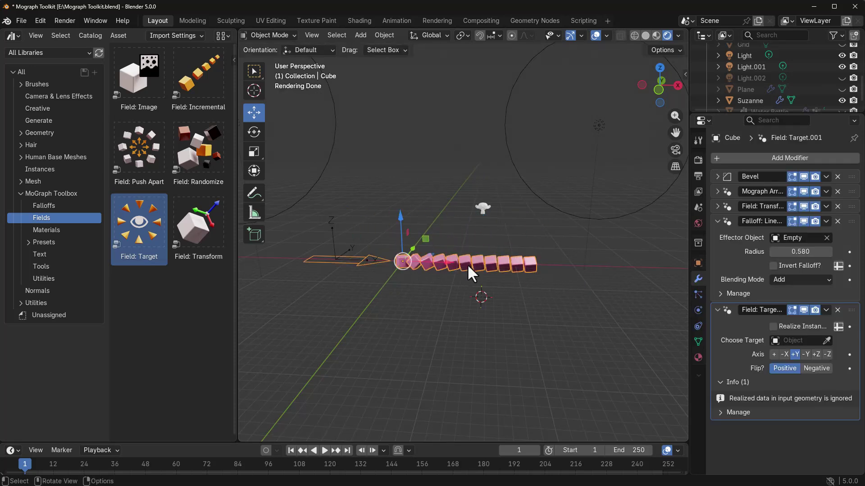
click(816, 355)
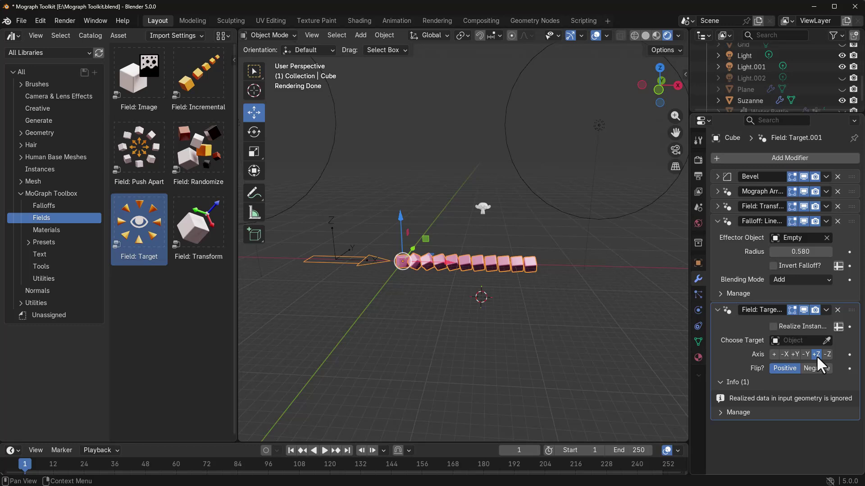
click(377, 260)
mouse_move(377, 261)
mouse_down()
mouse_move(593, 290)
mouse_move(385, 265)
mouse_up()
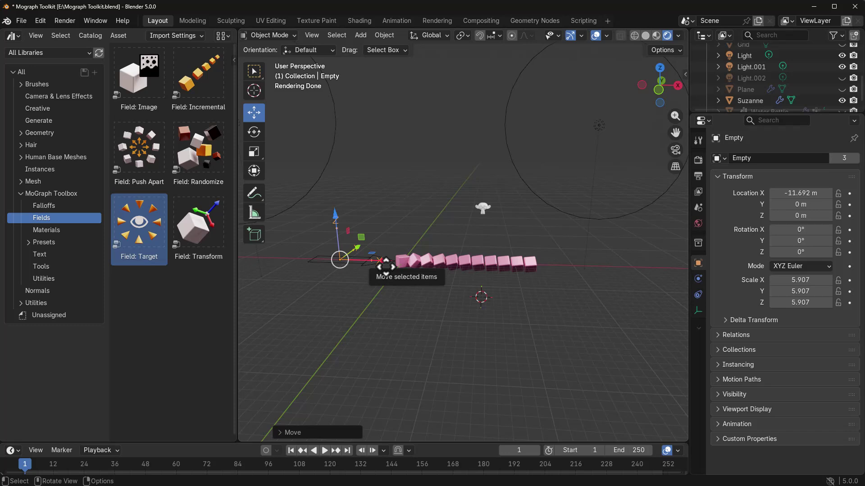
Browse the Falloffs, Fields, Materials and Presets catalogs in the asset browser
click(54, 204)
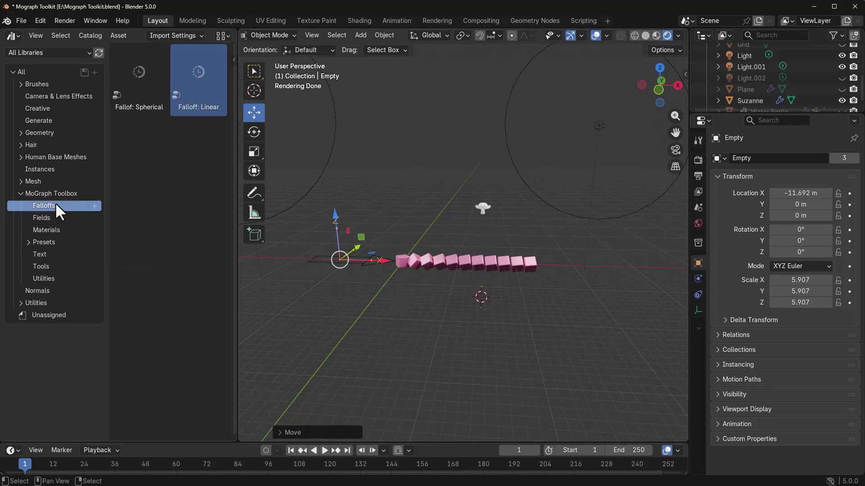
click(53, 217)
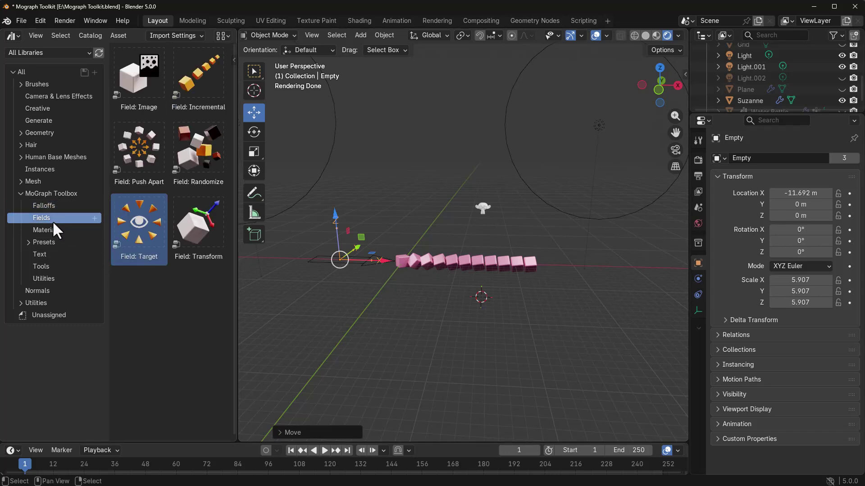
click(53, 231)
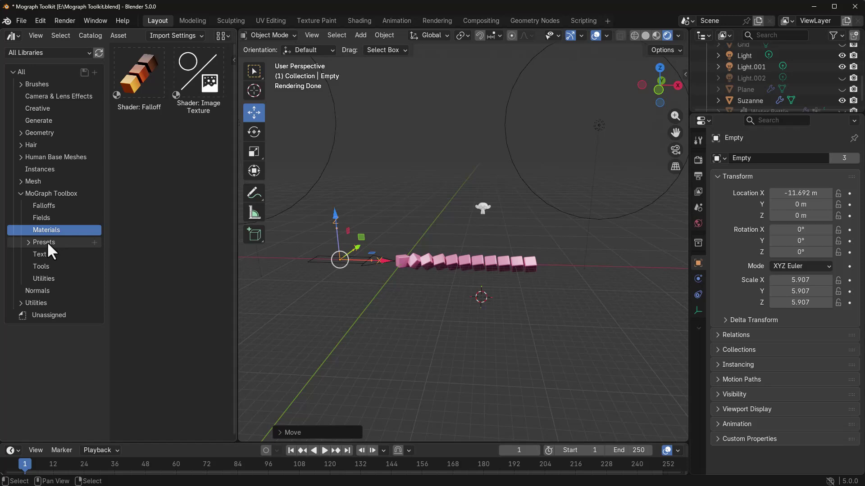
click(44, 243)
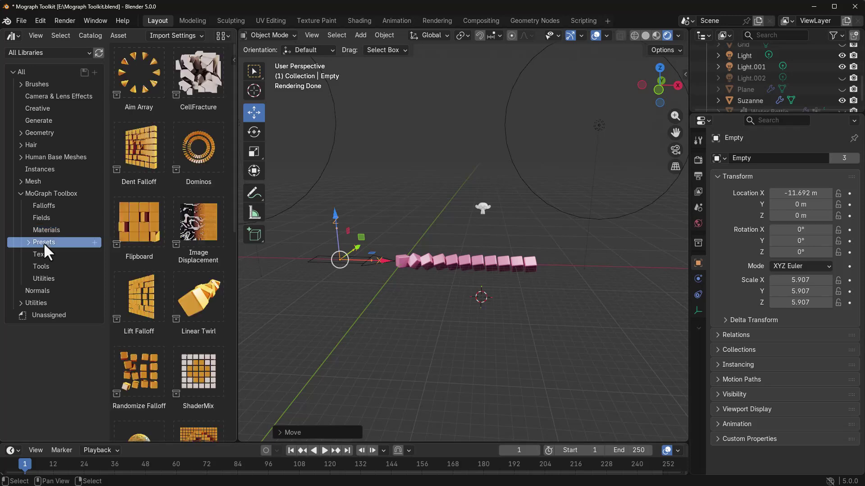
Hide the cube array and the empty, then select Suzanne
middle_drag(415, 269, 398, 282)
click(413, 258)
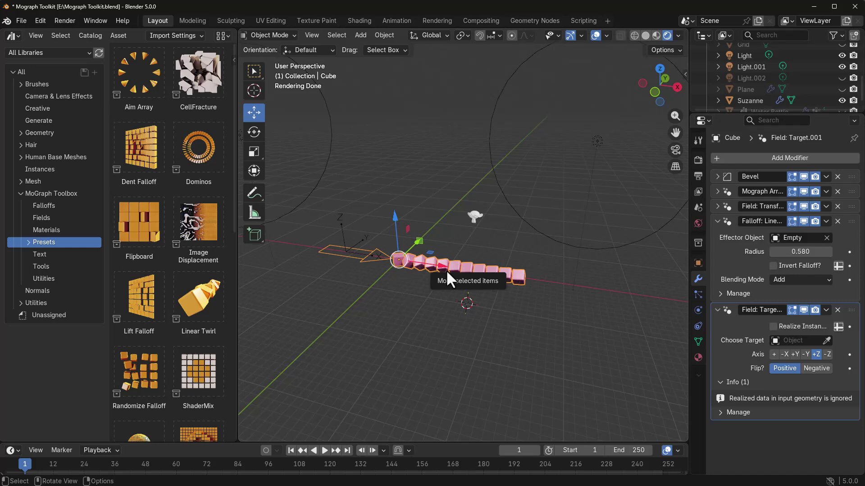
key(h)
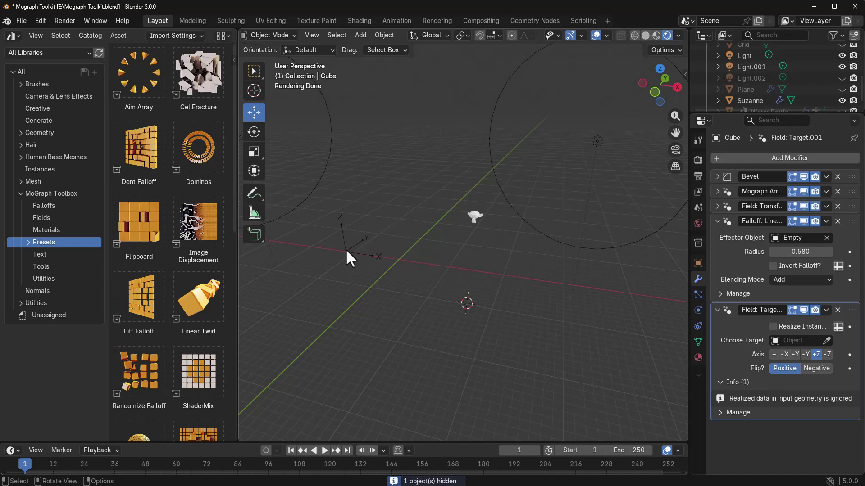
click(345, 249)
key(h)
click(478, 215)
Hide Suzanne and place the CellFracture preset into the scene
key(h)
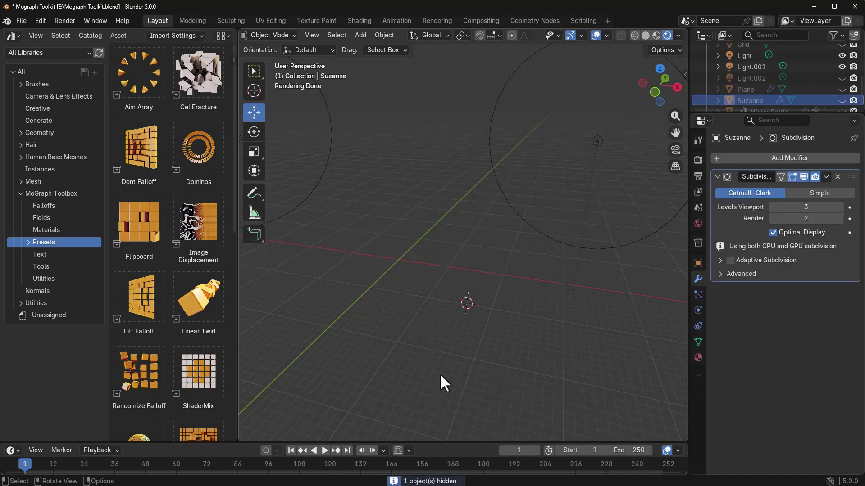
drag(198, 72, 610, 332)
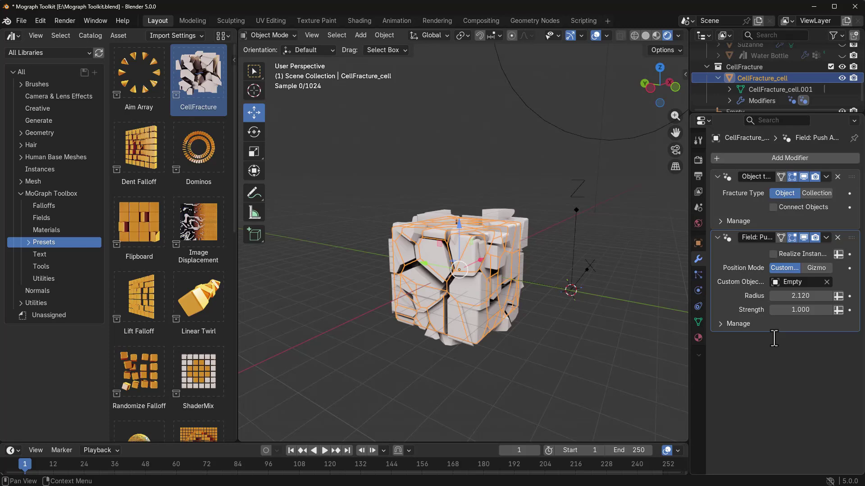
click(394, 293)
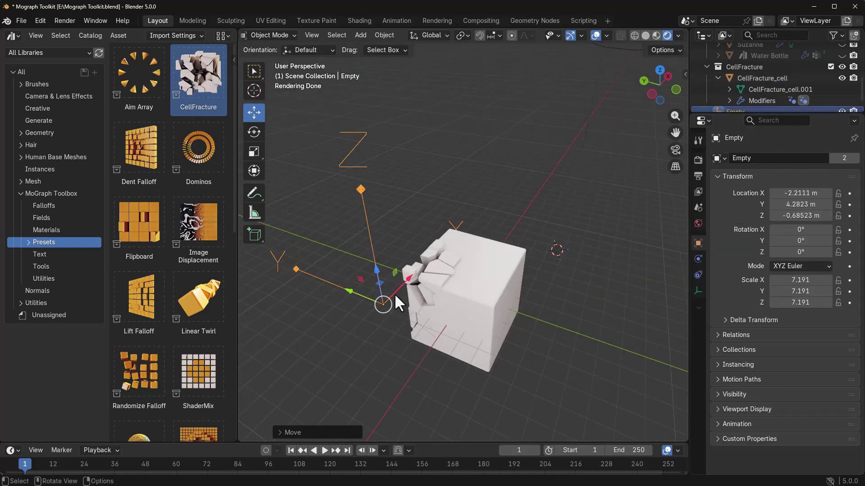
Move the CellFracture Empty around the cube to reshape the shattering
key(g)
click(430, 298)
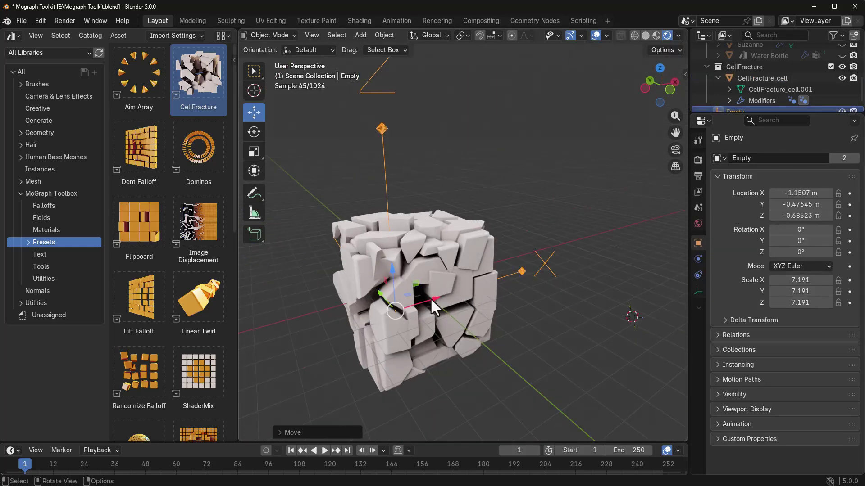
key(g)
click(482, 280)
middle_drag(483, 280, 451, 315)
key(g)
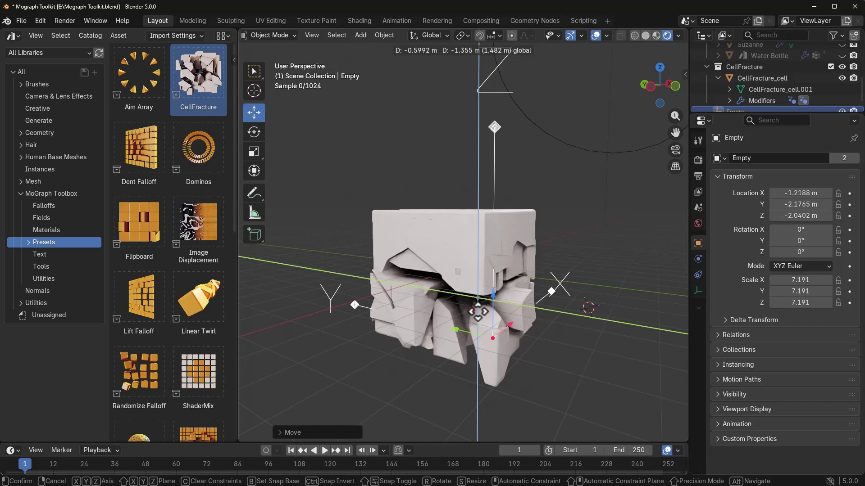
click(415, 331)
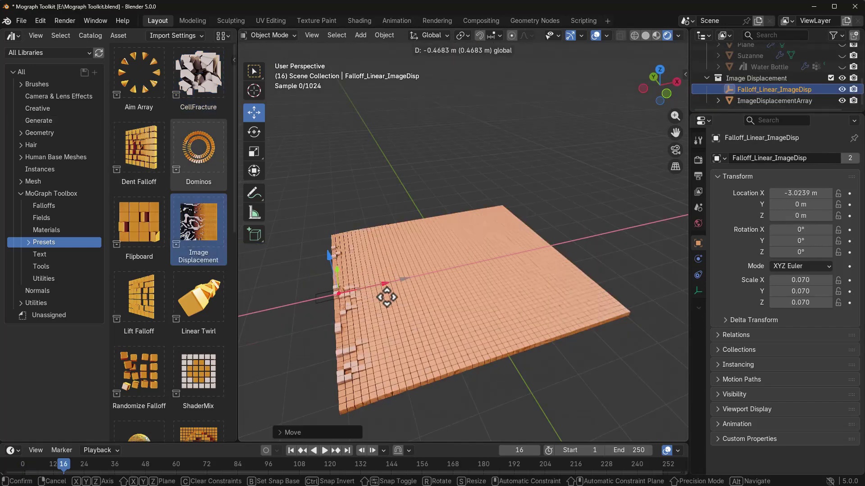
Sweep the falloff Empty across the cubes so the displaced pieces rise
click(386, 297)
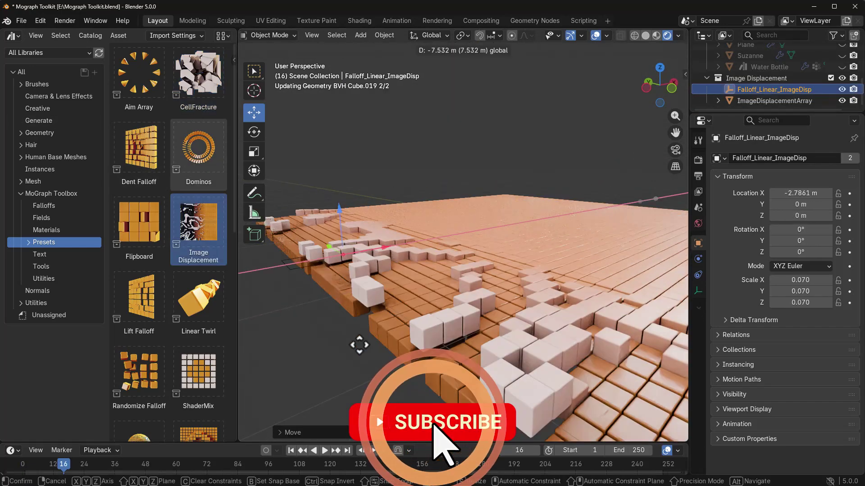
key(g)
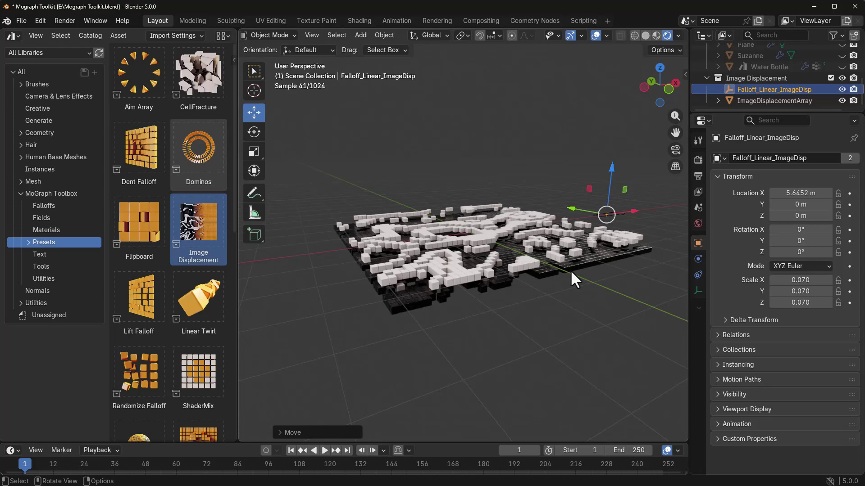
key(g)
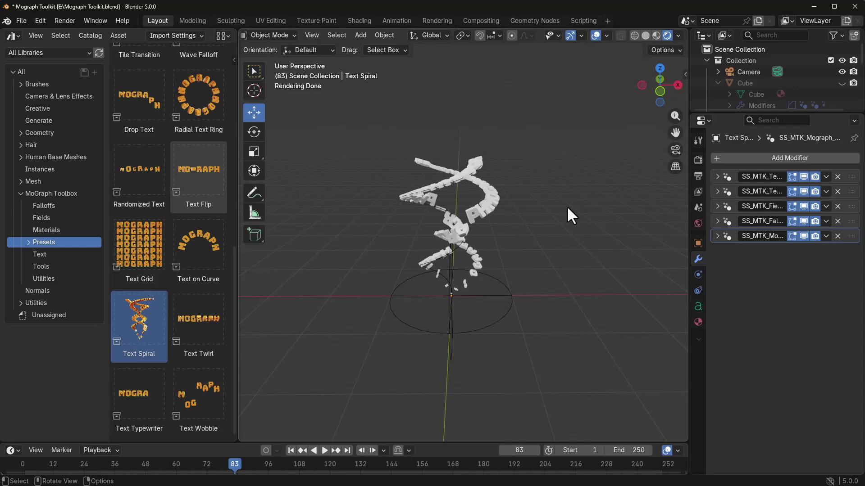
Select the Text Spiral and change its first modifier's string to 'Subscribe'
click(483, 210)
middle_drag(482, 209, 420, 261)
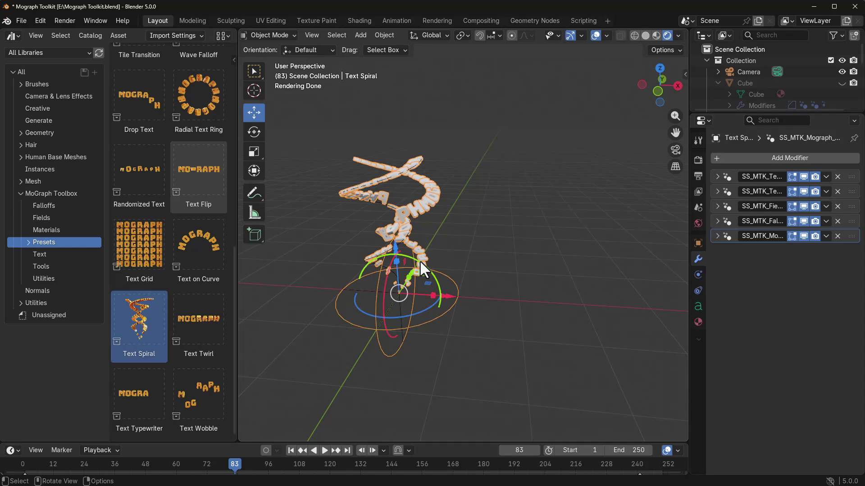
key(KP_Decimal)
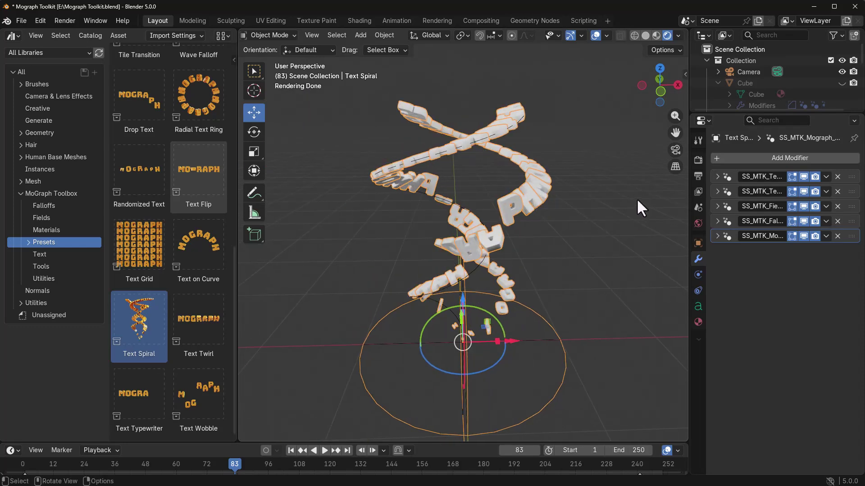
click(717, 176)
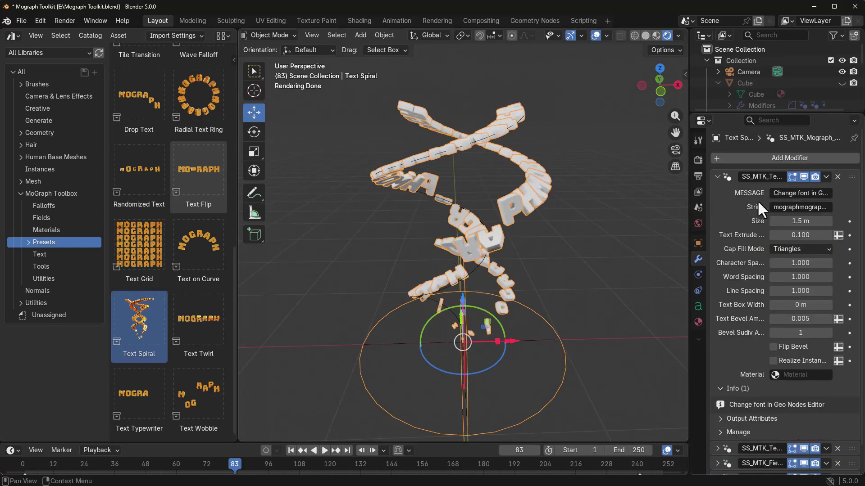
click(806, 206)
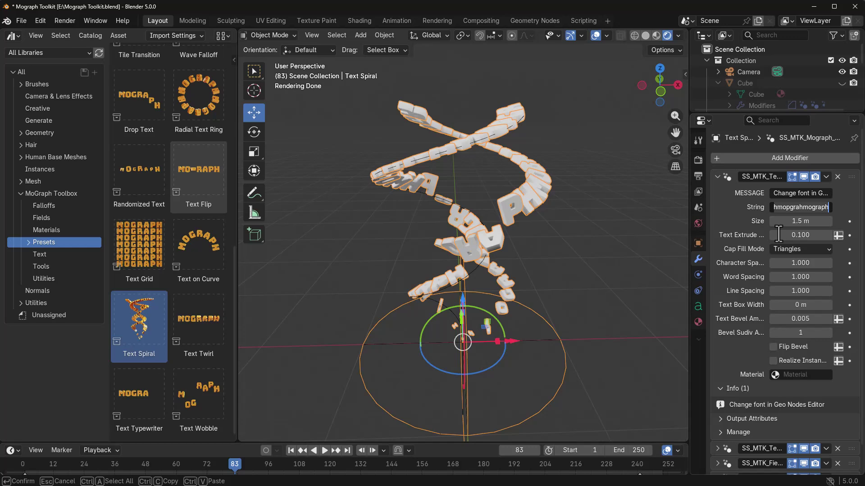
key(ctrl+a)
text(Sub)
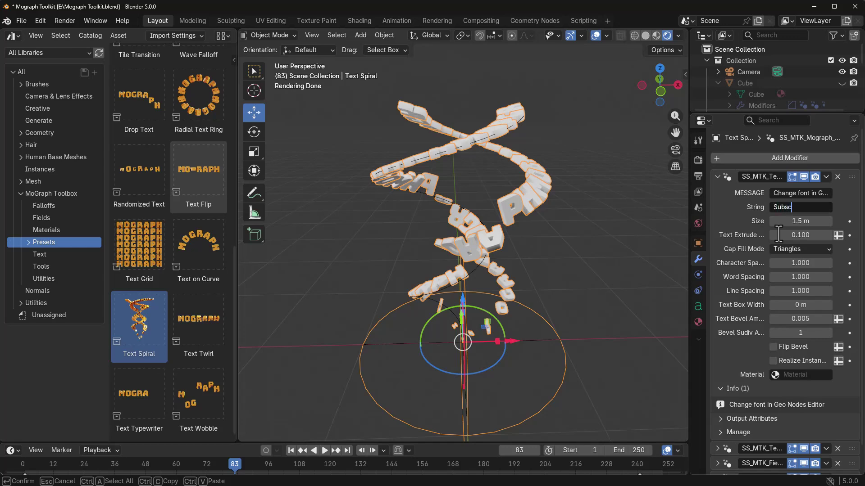
key(Return)
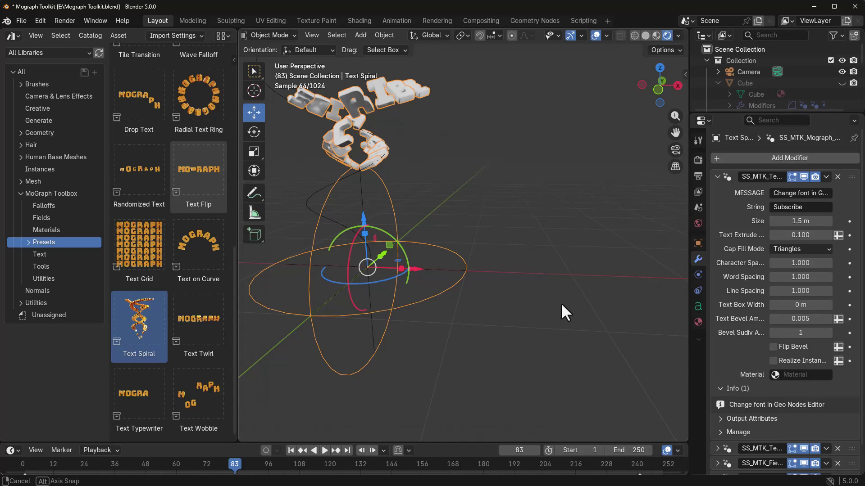
Play the spiral animation from the first frame, then stop it
middle_drag(562, 305, 565, 308)
click(292, 450)
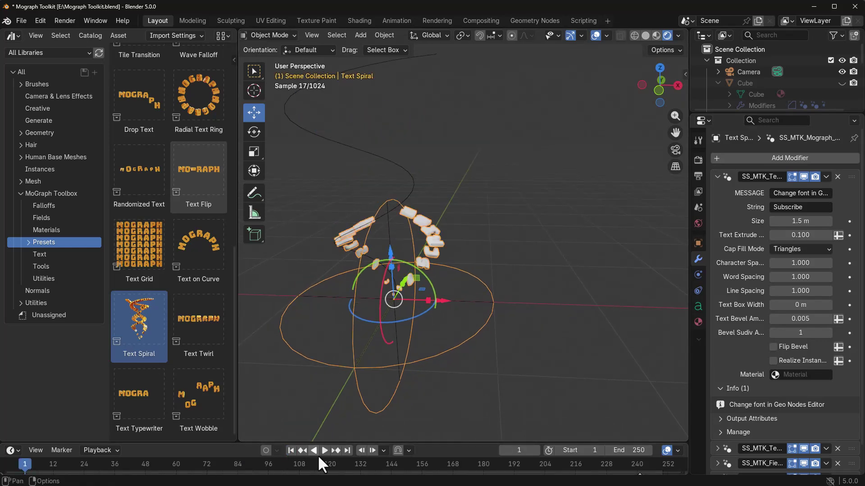
click(324, 451)
middle_drag(533, 322, 558, 328)
key(space)
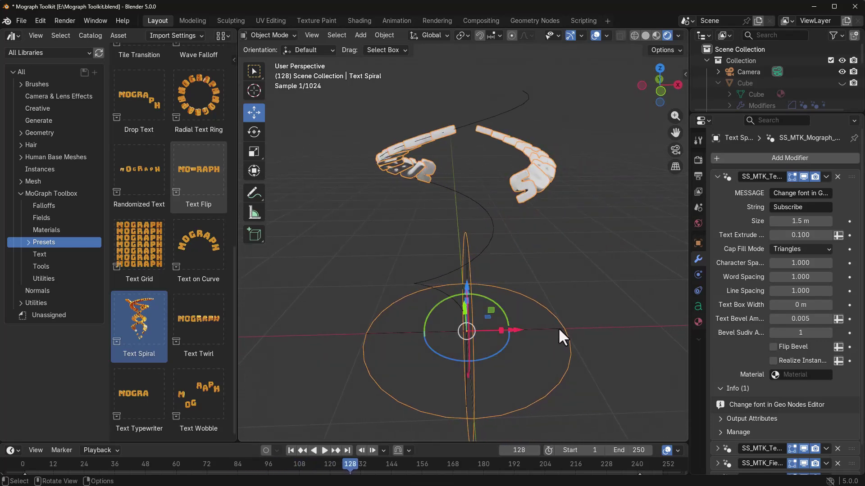
Browse the MoGraph Toolbox Materials, Utilities and Tools catalogs in the asset browser
click(80, 229)
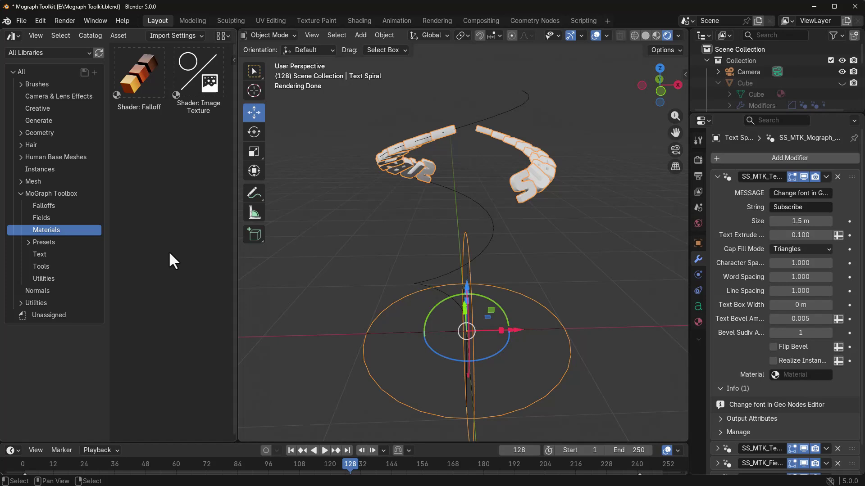
click(47, 278)
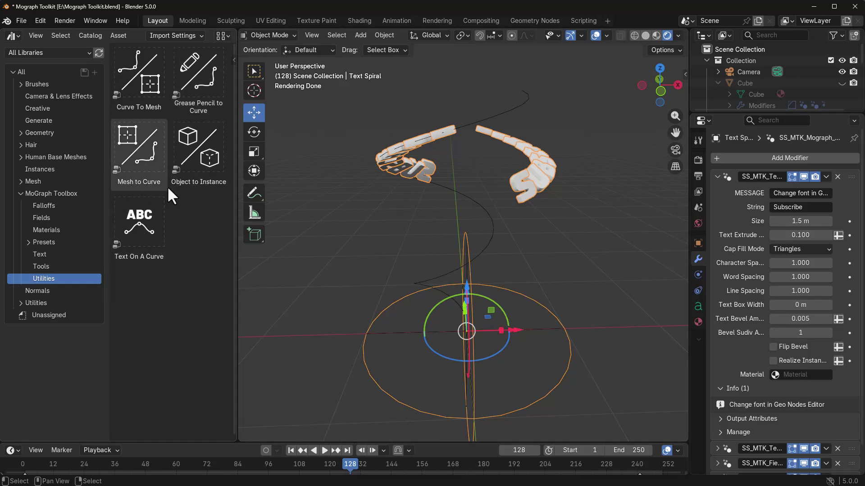
click(56, 264)
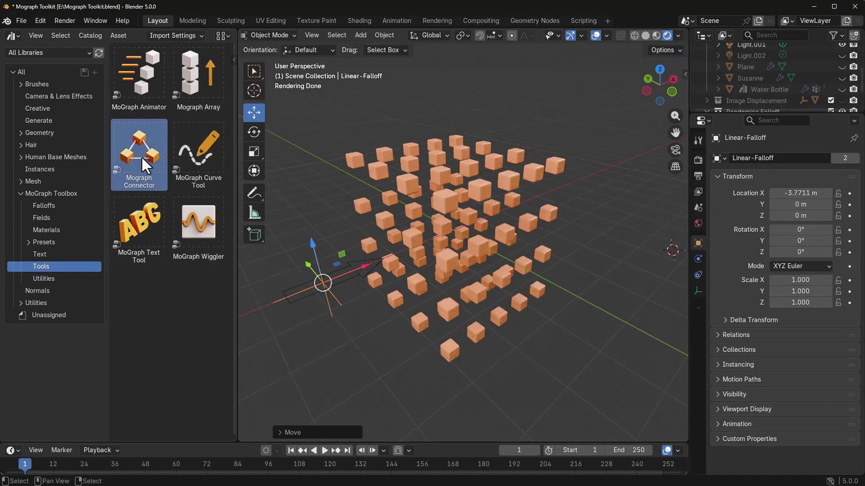
Add the Mograph Connector to the orange cubes and slide the Linear-Falloff along X
drag(142, 156, 450, 252)
click(718, 192)
click(718, 207)
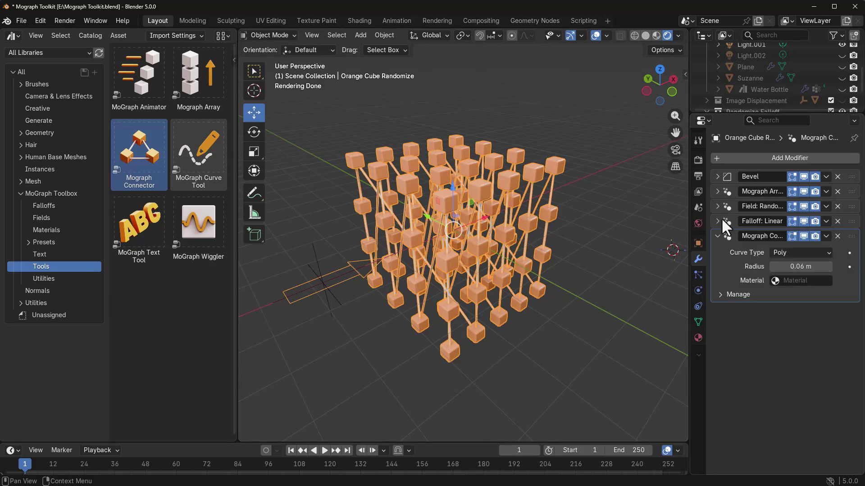
click(800, 252)
click(290, 294)
drag(290, 293, 518, 288)
middle_drag(518, 289, 480, 307)
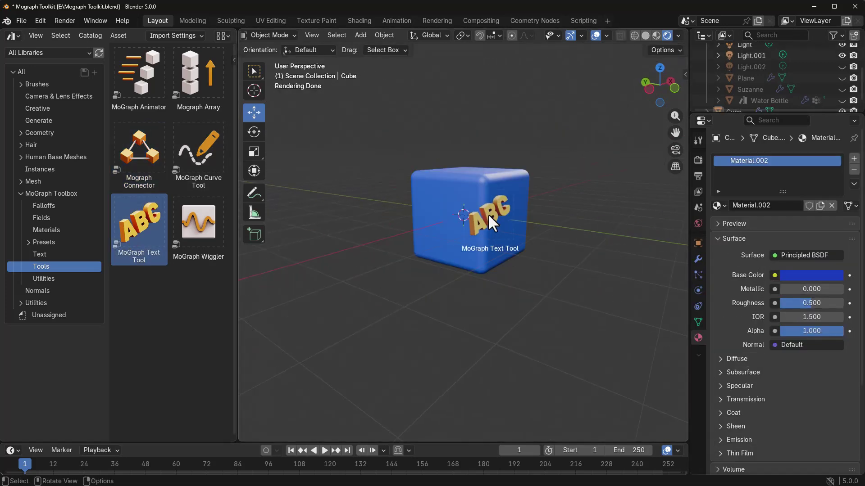
Set the MoGraph Text Tool string to 'askNK' and enlarge the text size
click(698, 260)
click(796, 358)
text(ask)
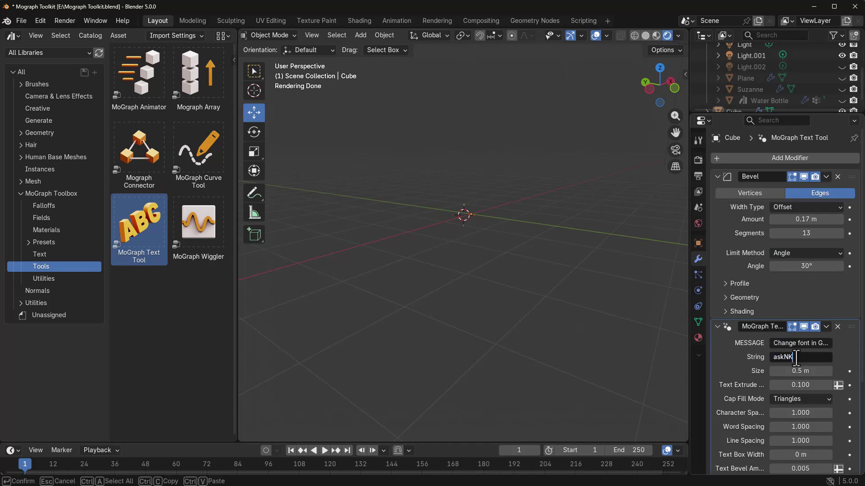
text(NK)
key(Return)
middle_drag(477, 316, 741, 389)
drag(800, 371, 815, 371)
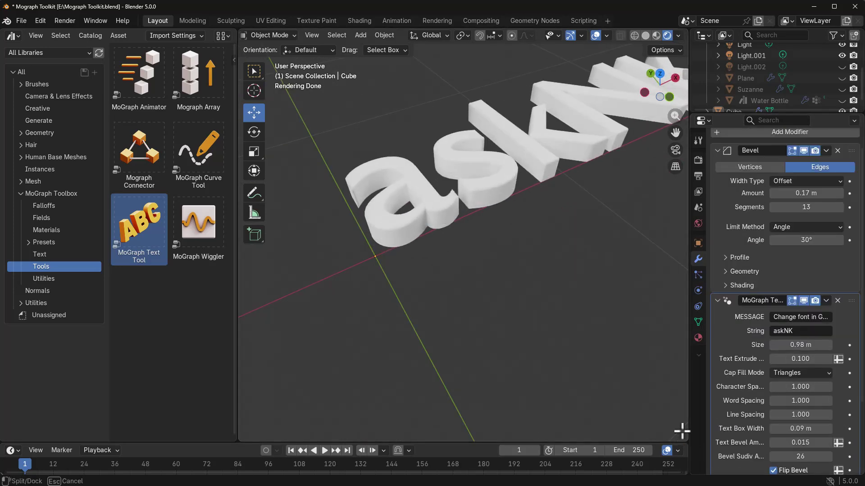
Split the viewport and make the lower area a Geometry Node Editor
drag(680, 428, 654, 305)
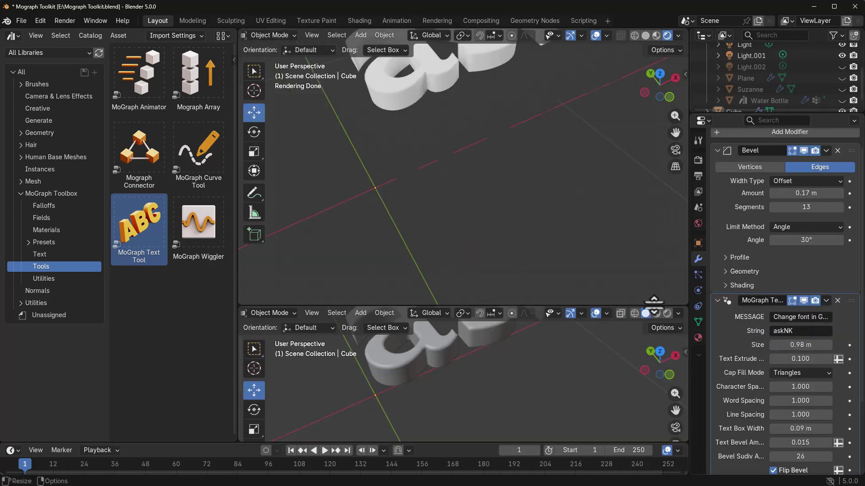
click(249, 311)
key(Escape)
scroll(244, 310, up, 2)
click(244, 313)
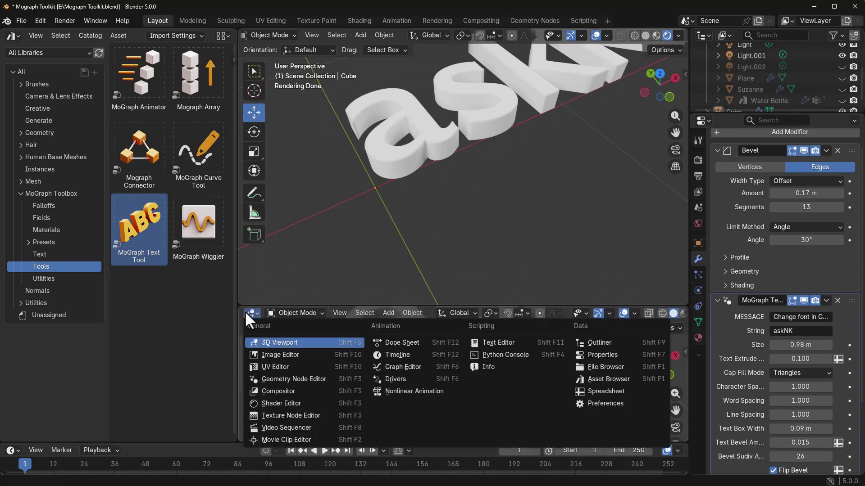
click(291, 379)
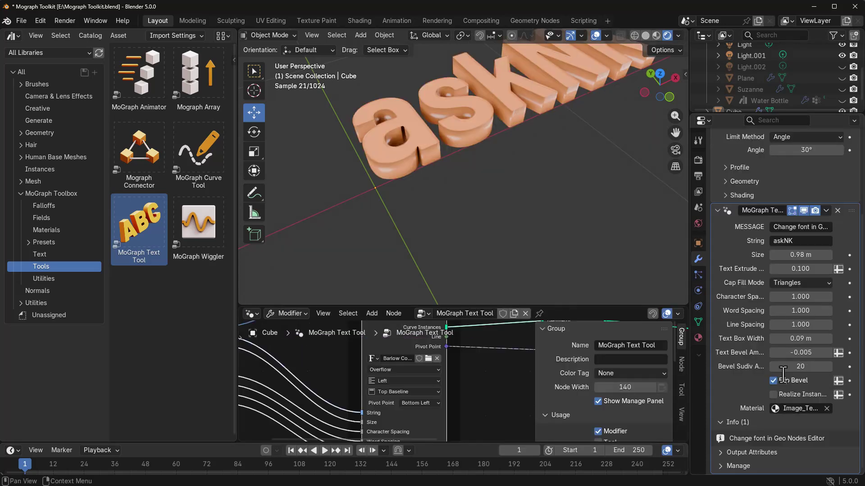
Orbit around the askNK text, then autoscroll down the Mograph Toolbox product page
middle_drag(568, 270, 483, 218)
middle_click(828, 72)
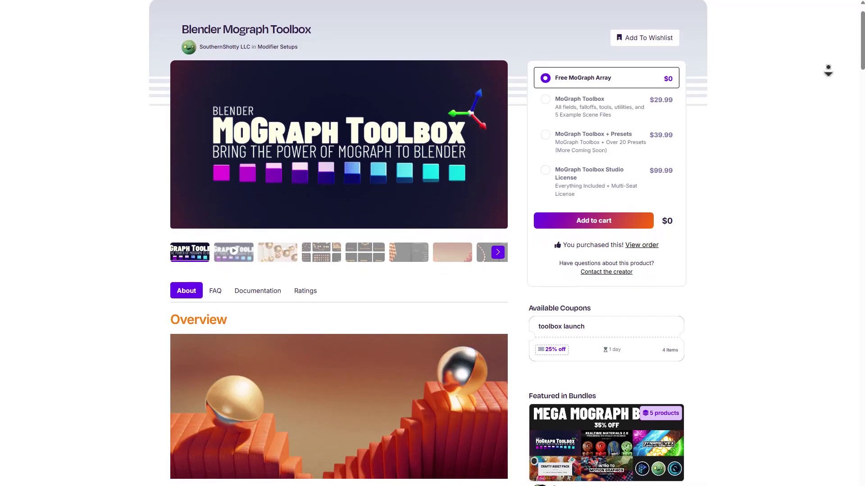